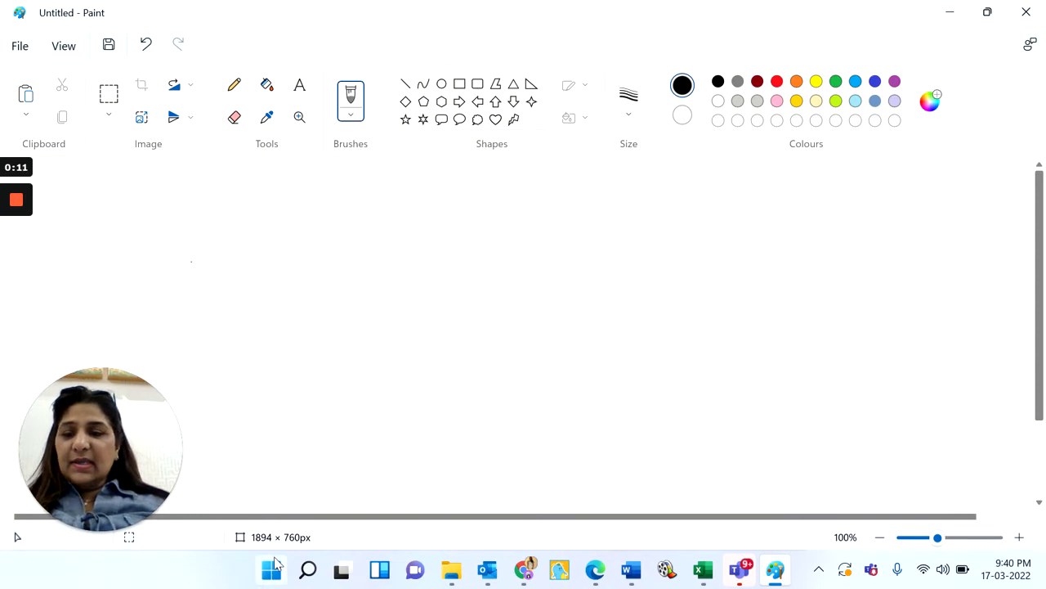
Search Windows for "ms paint".
click(310, 570)
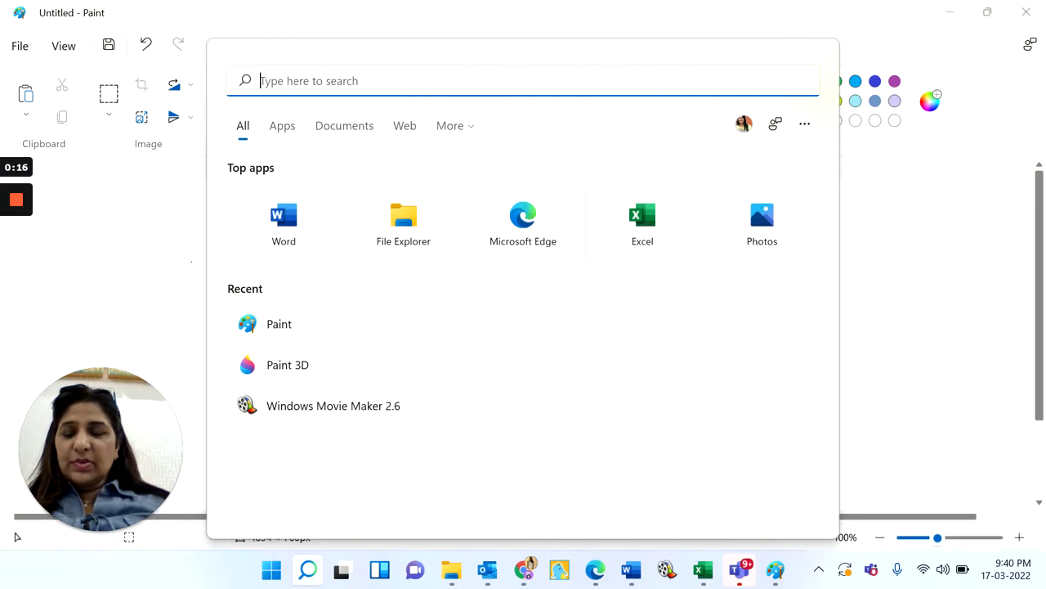
text(ms pai)
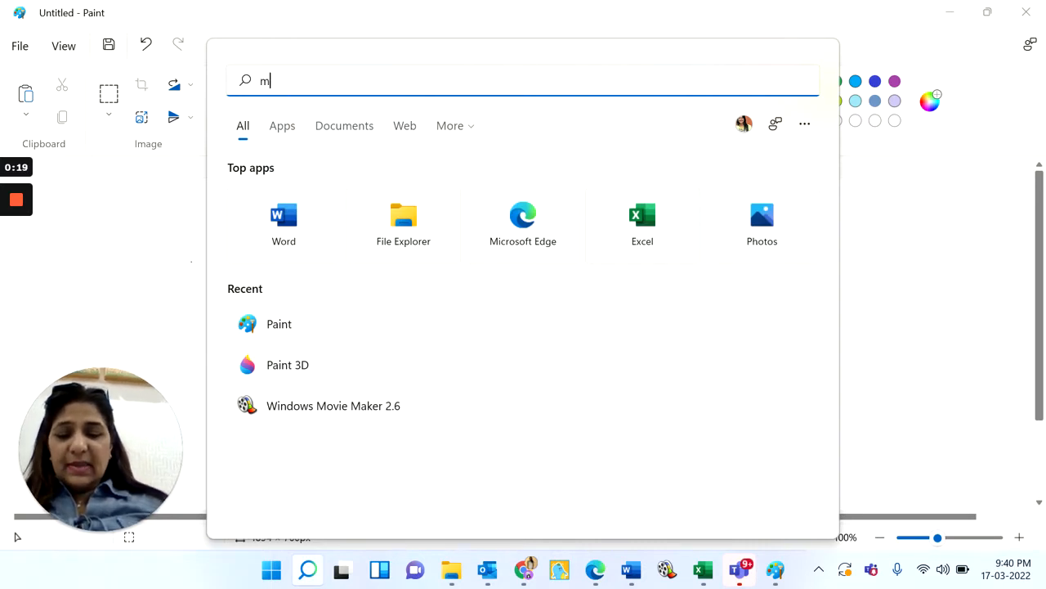
text(nt)
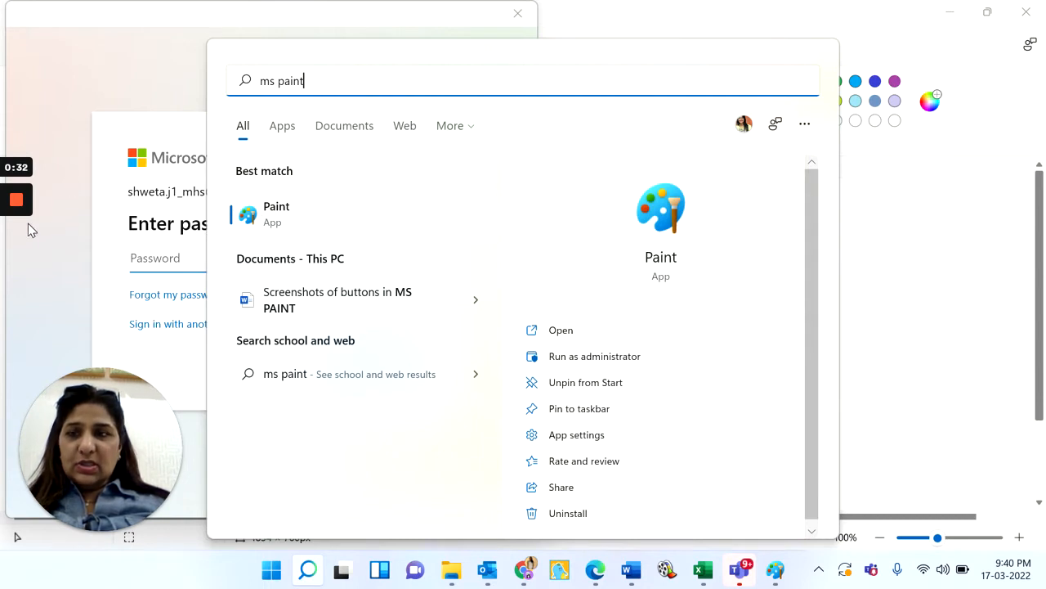
click(17, 266)
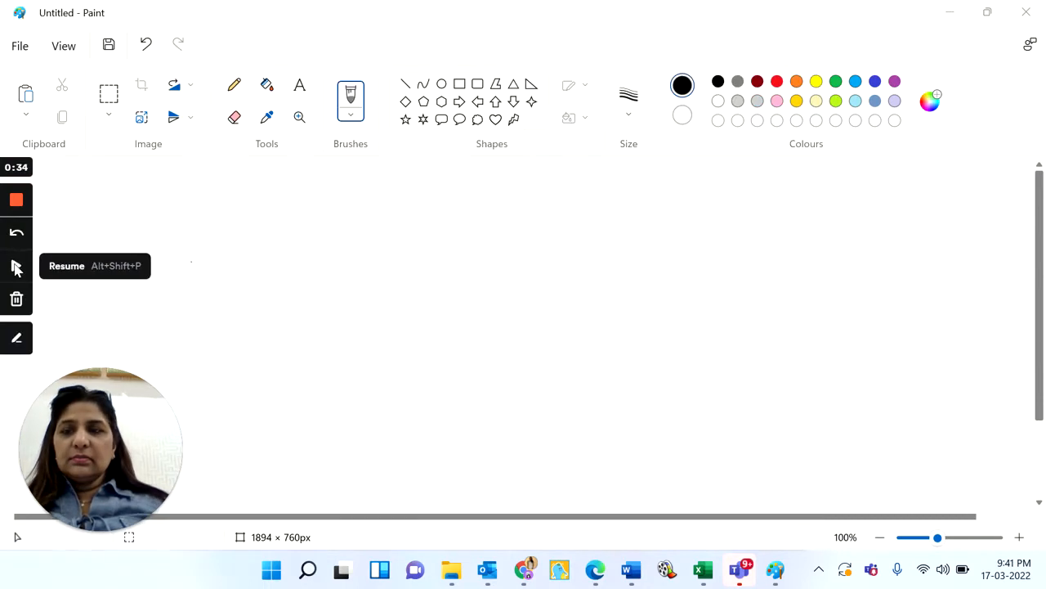
click(16, 266)
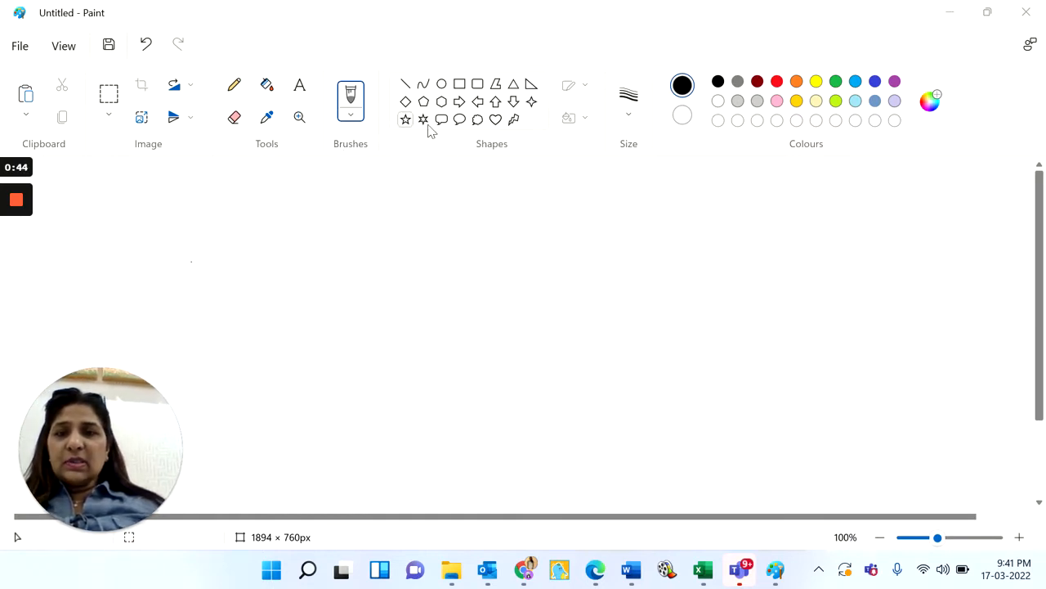
Draw a tree outline in black with the Pencil: two flared trunk sides, a rounded crown, and lines closing the trunk's top and base.
click(237, 91)
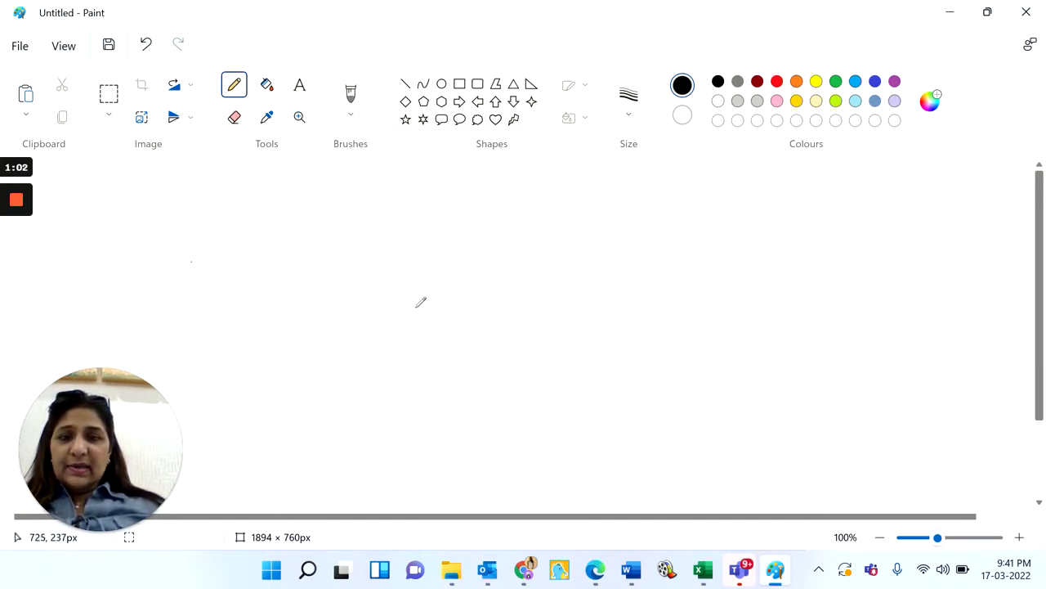
mouse_move(416, 307)
mouse_down()
mouse_move(412, 381)
mouse_move(389, 401)
mouse_up()
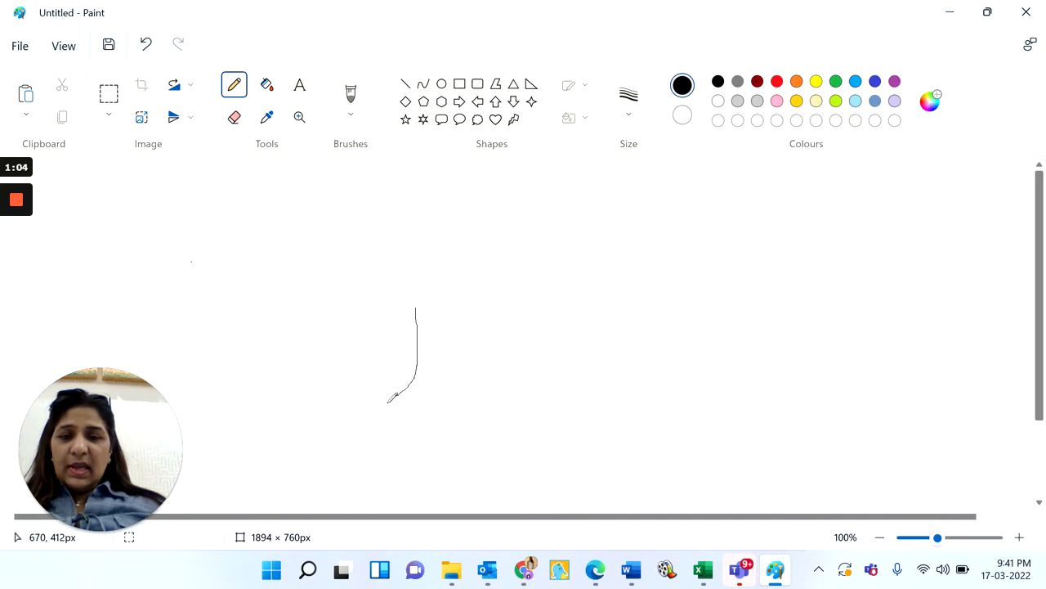
mouse_move(456, 312)
mouse_down()
mouse_move(462, 372)
mouse_move(502, 401)
mouse_up()
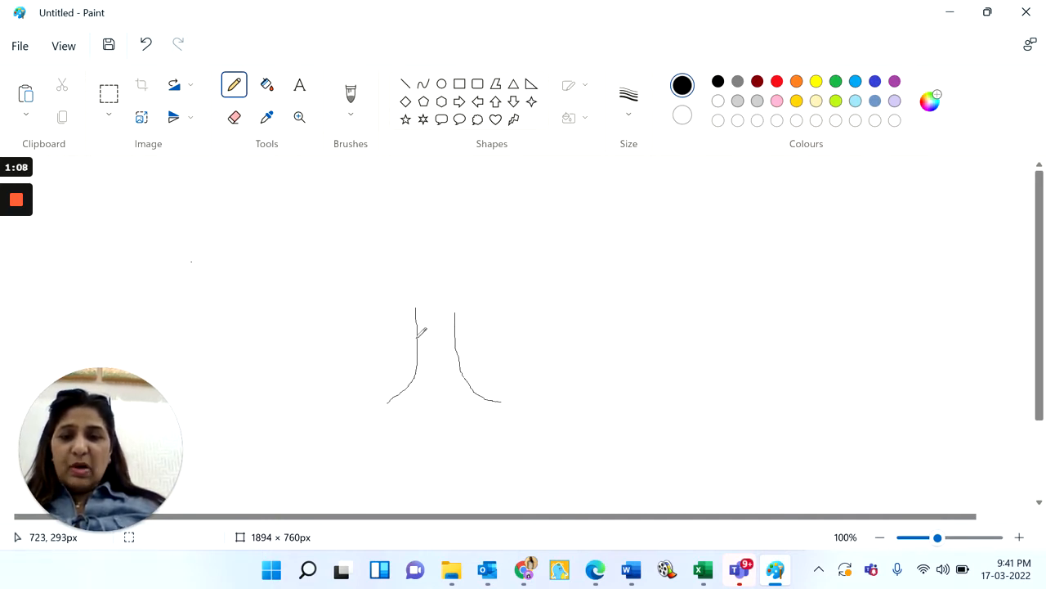
mouse_move(416, 337)
mouse_down()
mouse_move(379, 333)
mouse_move(355, 314)
mouse_move(375, 305)
mouse_move(364, 285)
mouse_move(377, 241)
mouse_move(447, 213)
mouse_move(528, 293)
mouse_move(514, 330)
mouse_move(461, 337)
mouse_up()
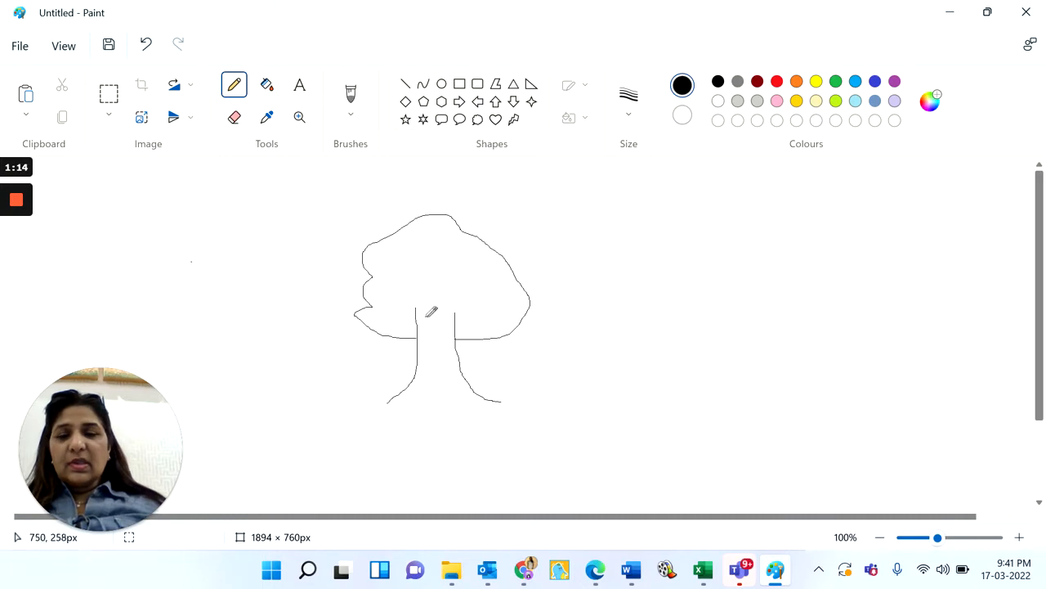
drag(416, 309, 450, 312)
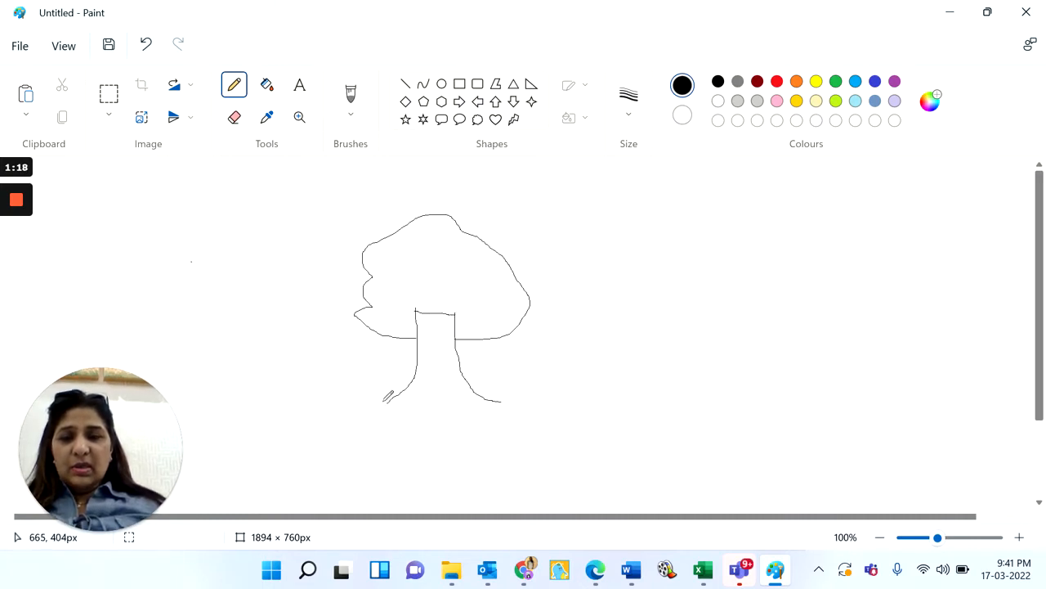
mouse_move(384, 401)
mouse_down()
mouse_move(456, 410)
mouse_move(492, 403)
mouse_up()
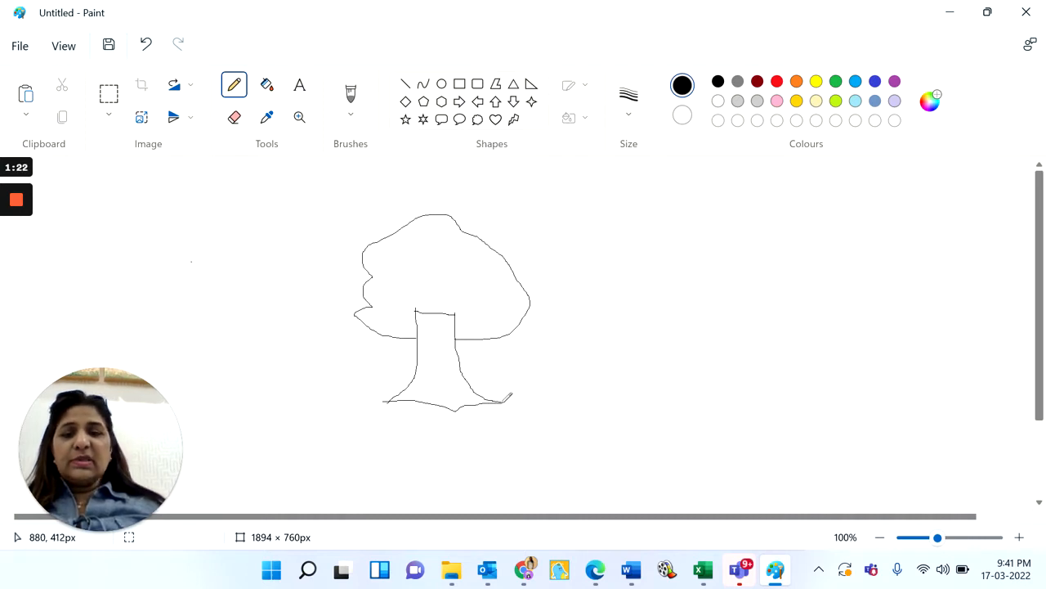
Erase the middle part of the trunk's base line with the Eraser, setting its size to 10px.
click(235, 121)
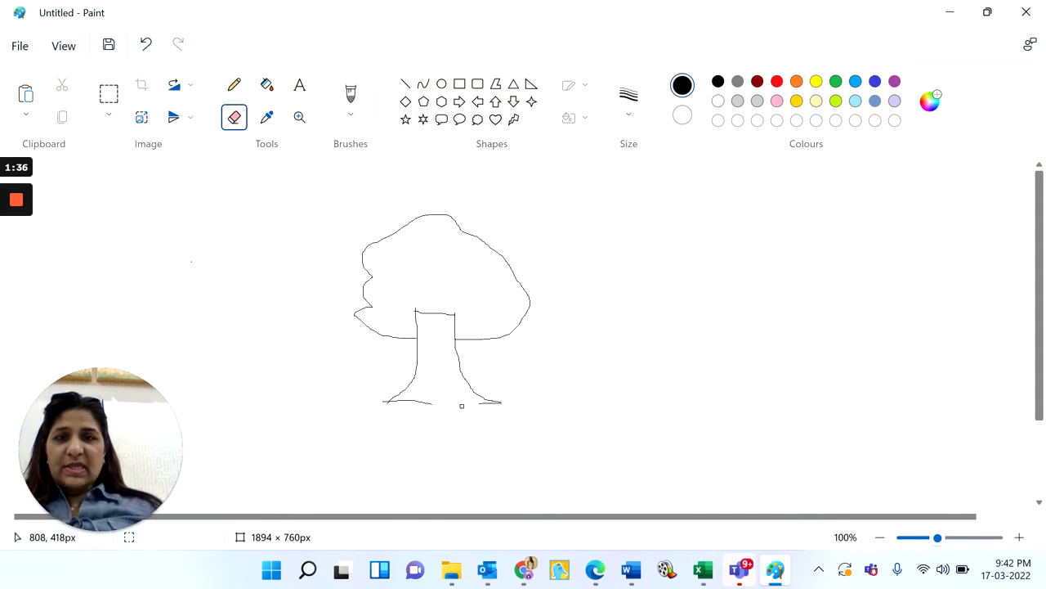
click(626, 121)
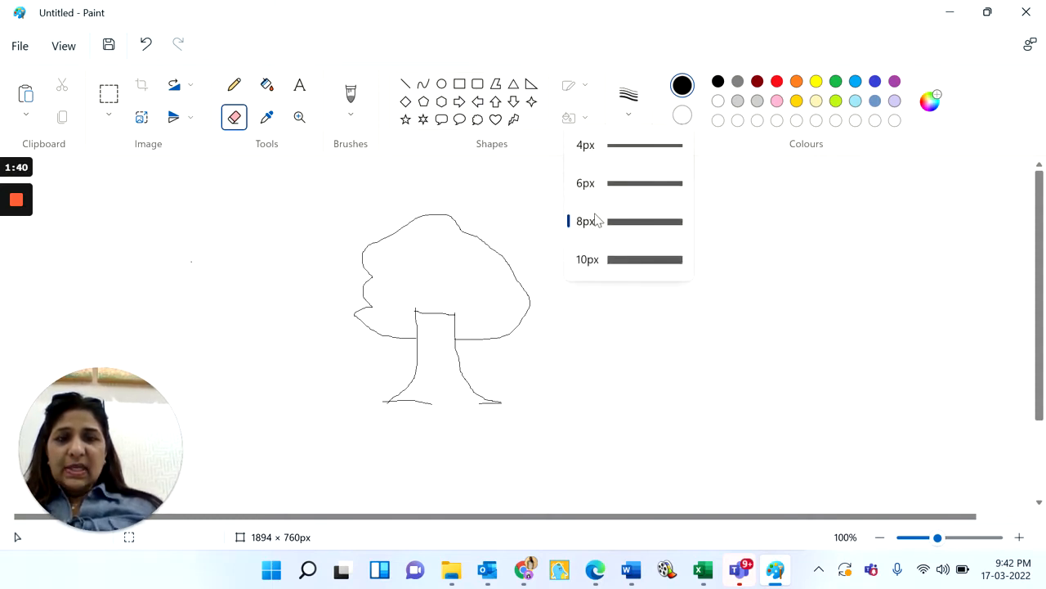
click(653, 260)
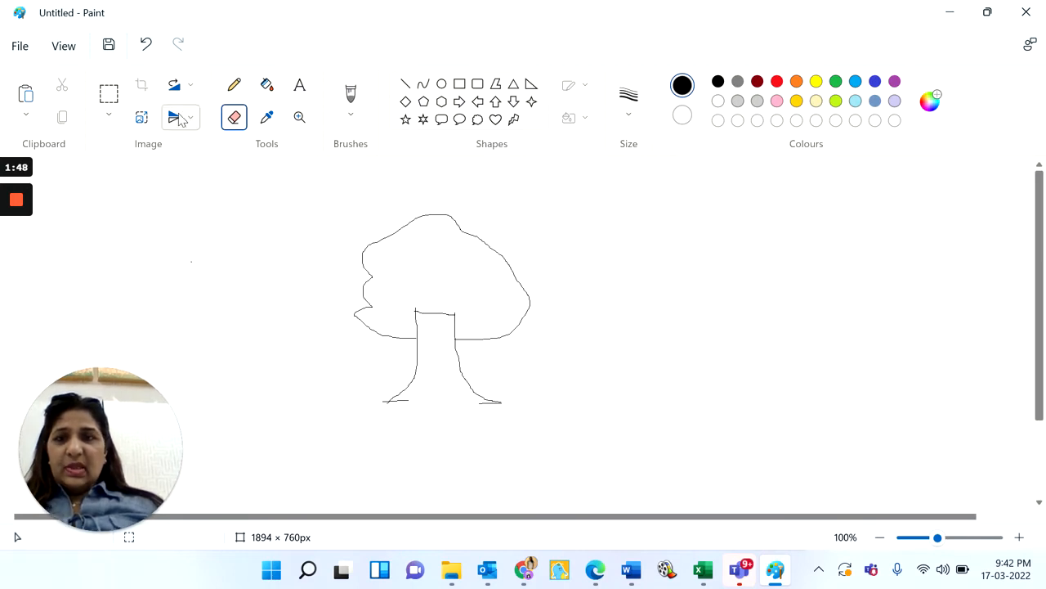
Redraw the missing part of the trunk's base line in black with the Pencil and add a green pencil line along it.
click(235, 91)
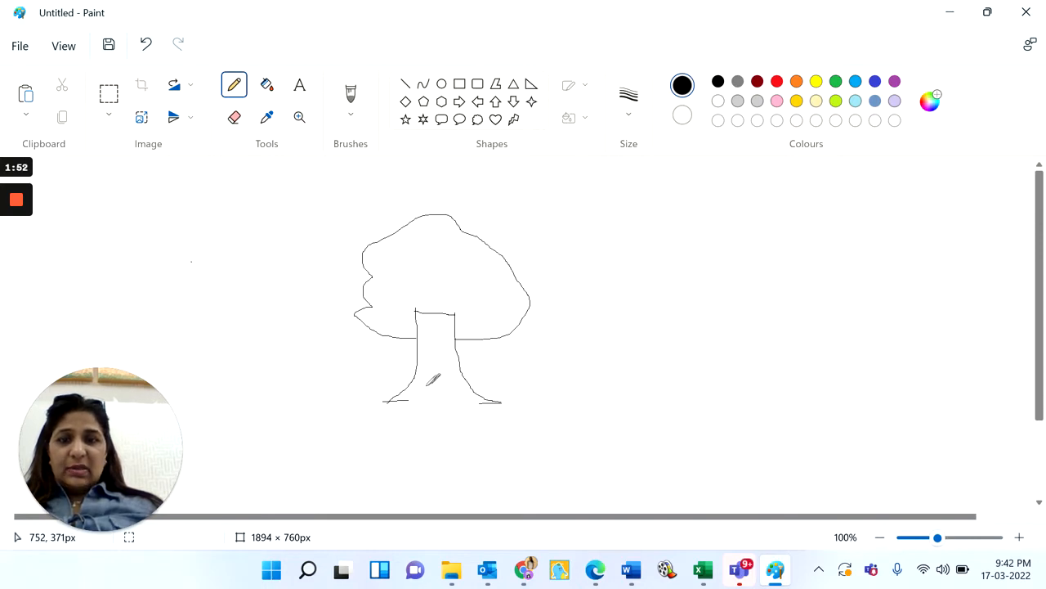
drag(420, 402, 450, 407)
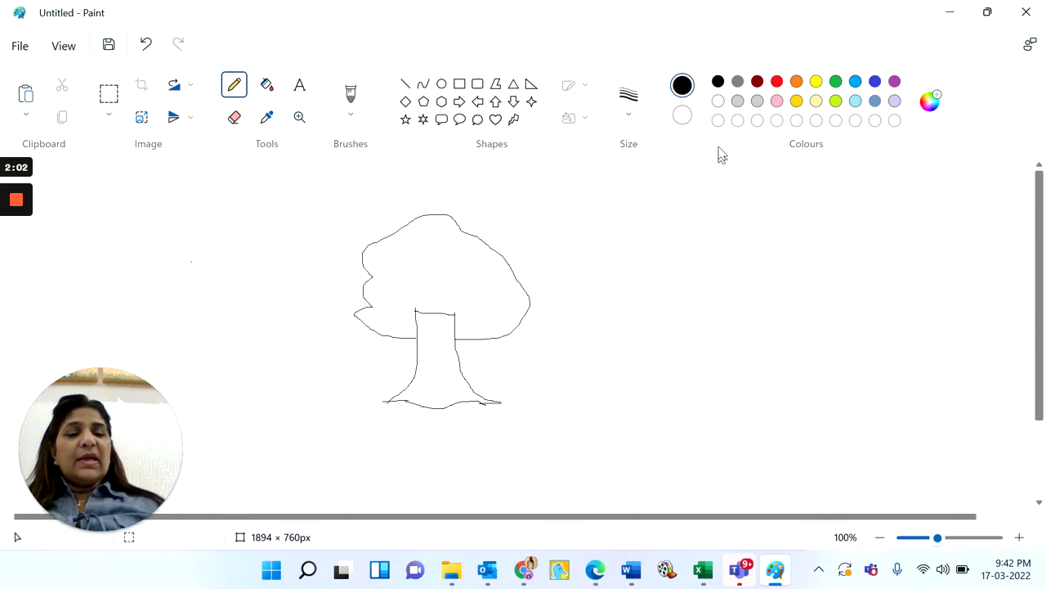
click(835, 83)
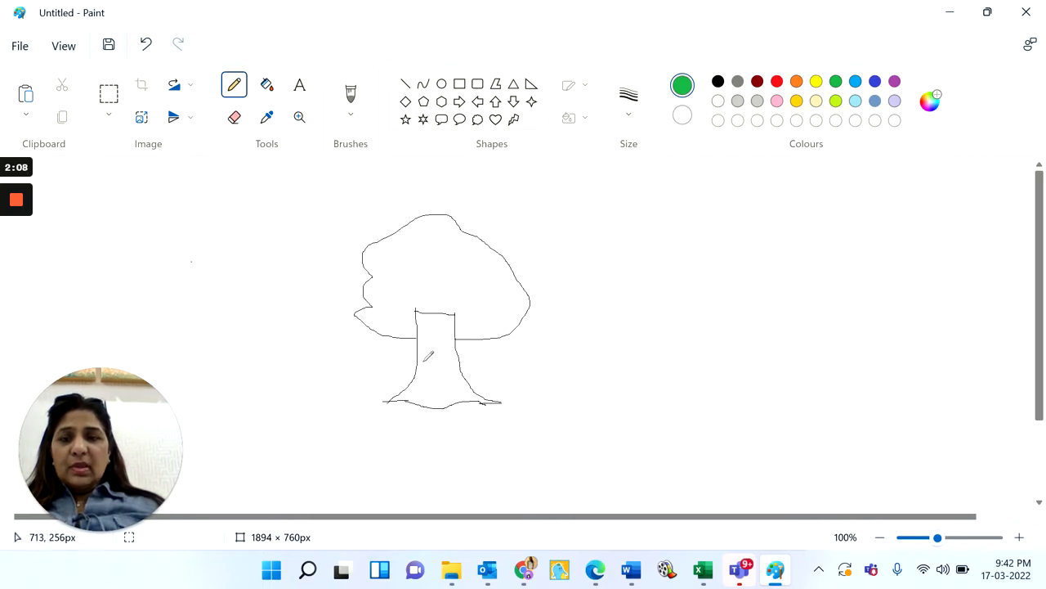
mouse_move(409, 401)
mouse_down()
mouse_move(465, 393)
mouse_move(481, 403)
mouse_up()
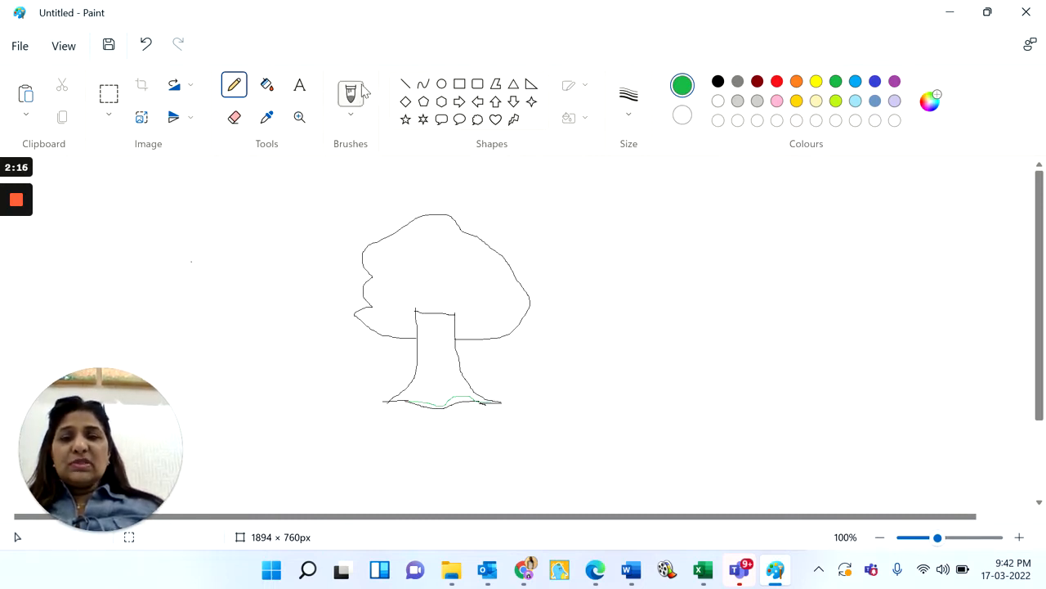
Paint several lime strokes inside the tree's crown with the Oil brush at a size of 16px.
click(351, 115)
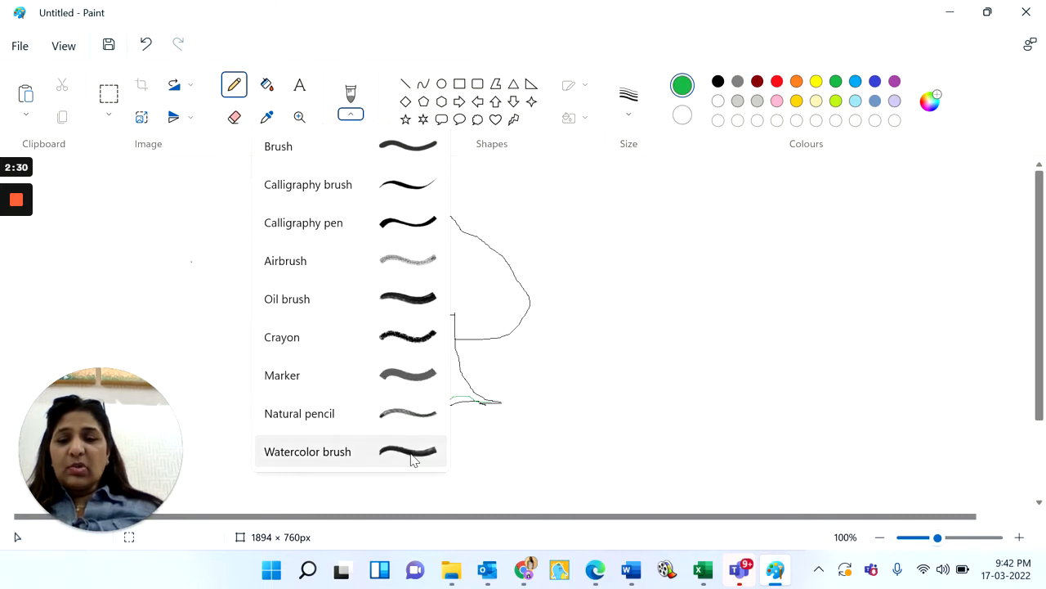
click(377, 302)
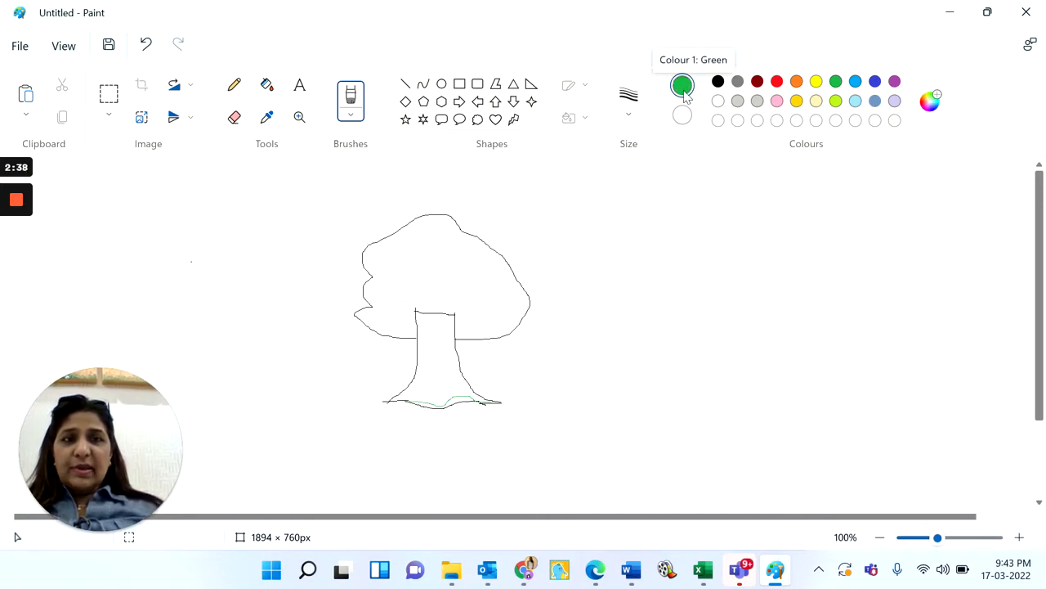
click(836, 101)
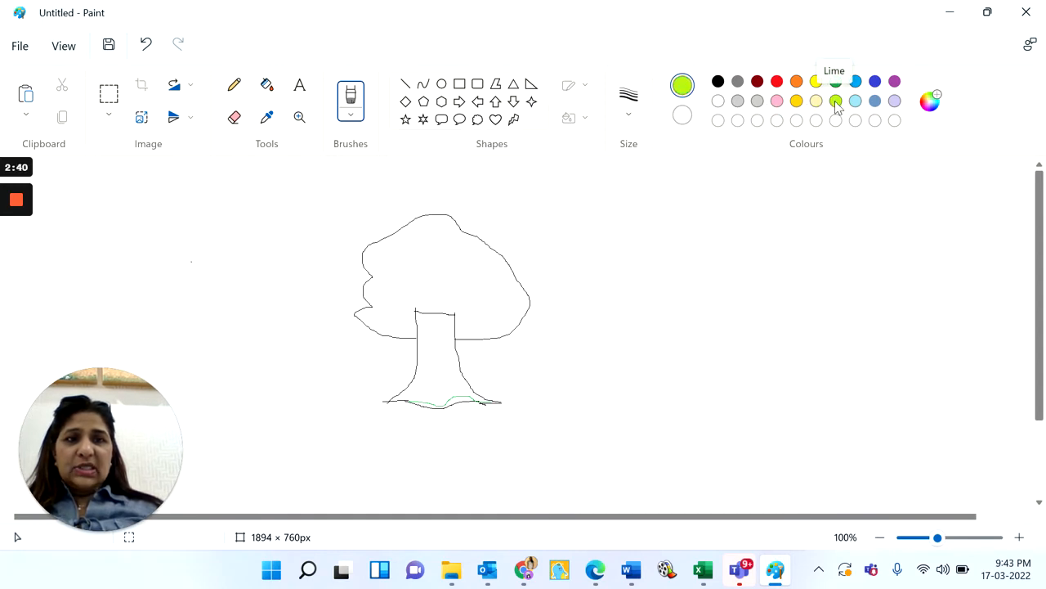
click(636, 115)
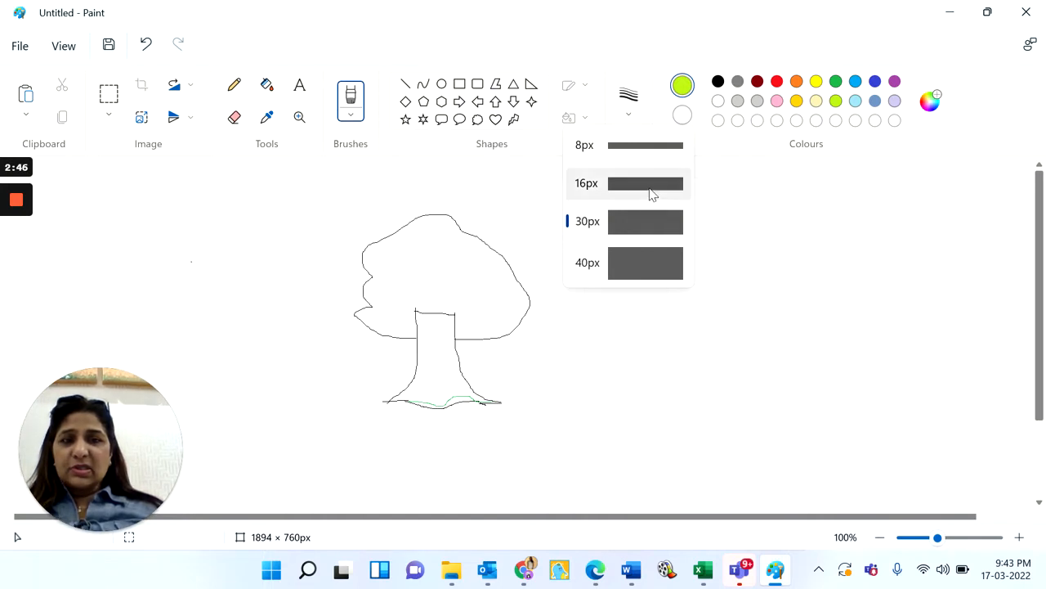
click(646, 186)
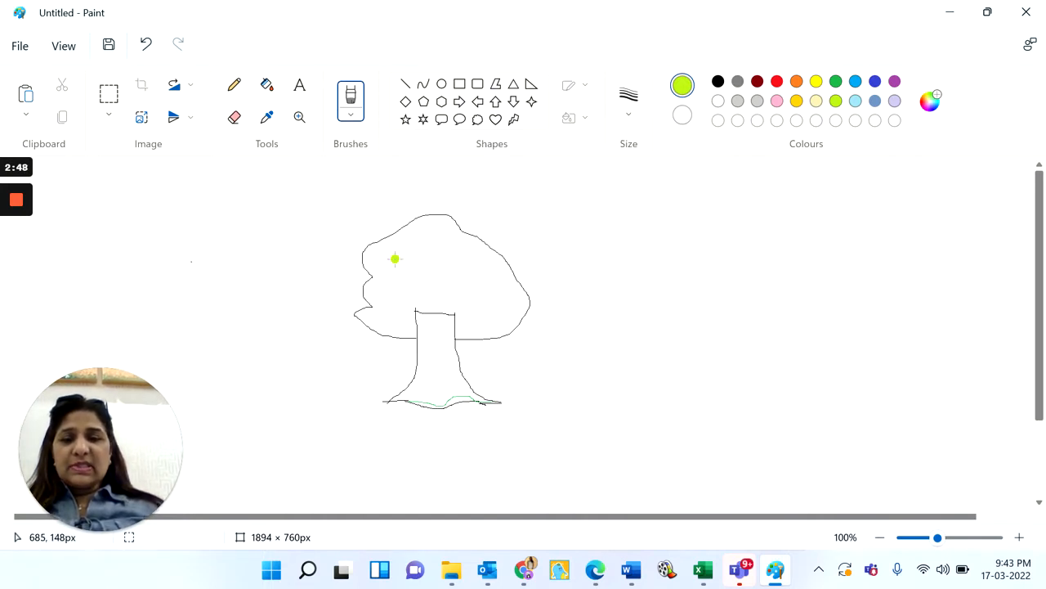
mouse_move(395, 258)
mouse_down()
mouse_move(409, 244)
mouse_move(443, 239)
mouse_move(477, 259)
mouse_up()
mouse_move(385, 308)
mouse_down()
mouse_move(418, 277)
mouse_move(441, 275)
mouse_move(462, 278)
mouse_move(480, 306)
mouse_up()
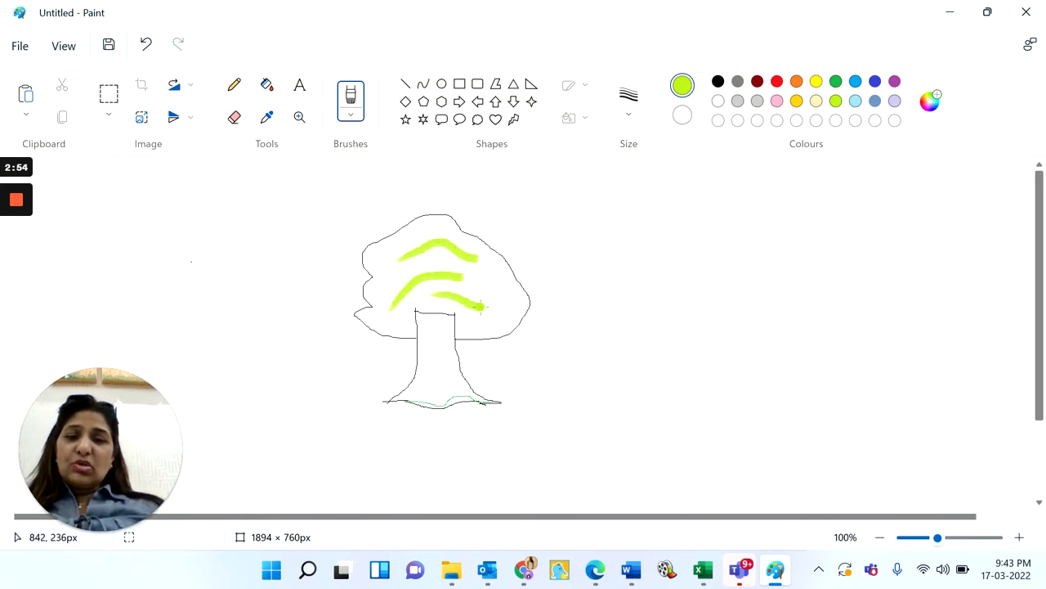
drag(449, 257, 493, 278)
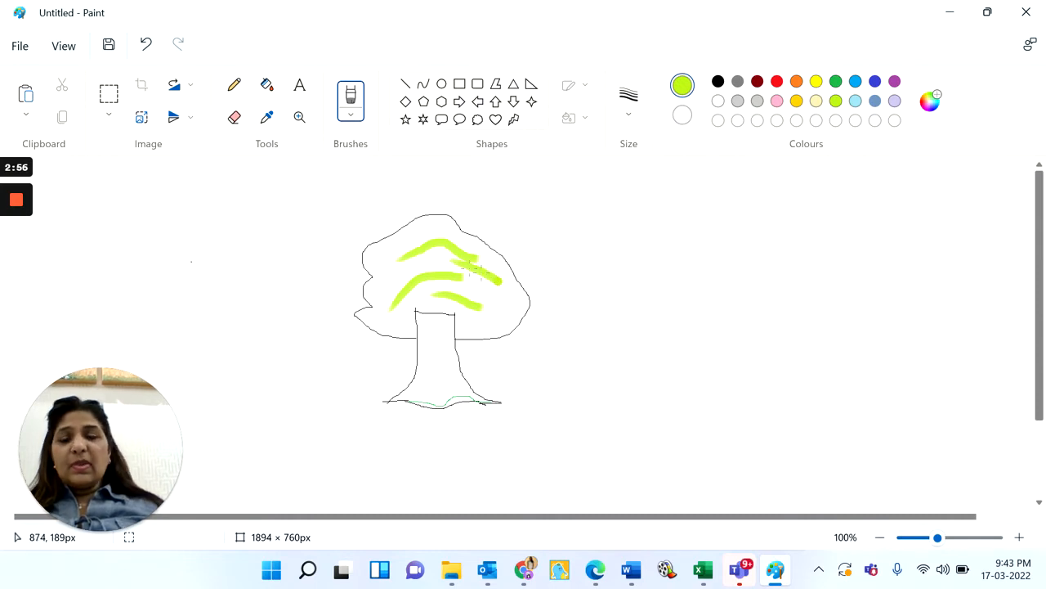
mouse_move(418, 254)
mouse_down()
mouse_move(377, 281)
mouse_move(438, 252)
mouse_move(400, 266)
mouse_move(417, 254)
mouse_move(383, 256)
mouse_move(416, 234)
mouse_move(372, 259)
mouse_move(439, 224)
mouse_up()
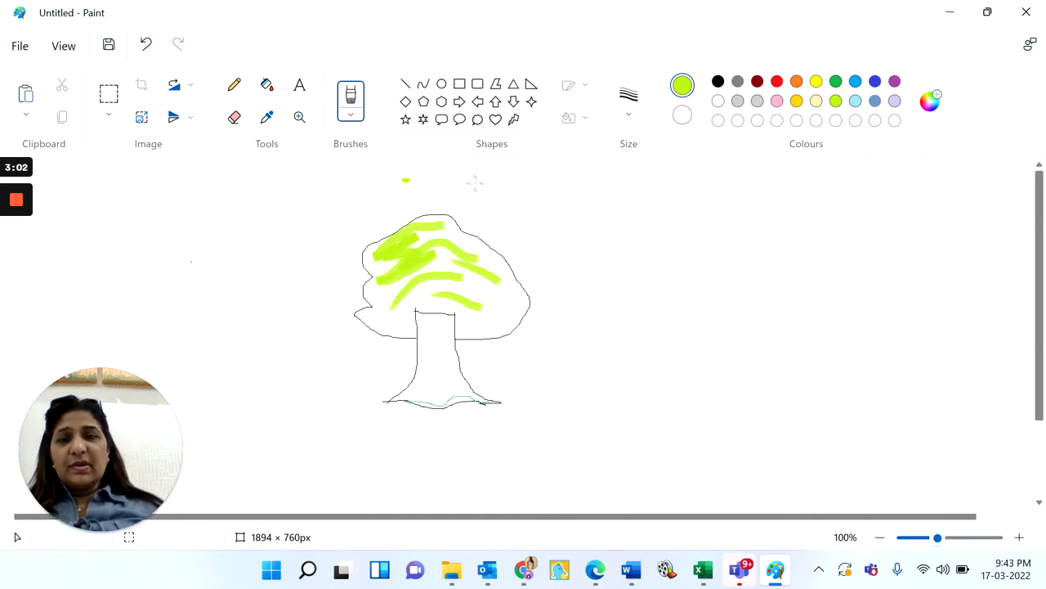
Add lime Crayon strokes along the right, top and left edges inside the tree's crown.
click(354, 119)
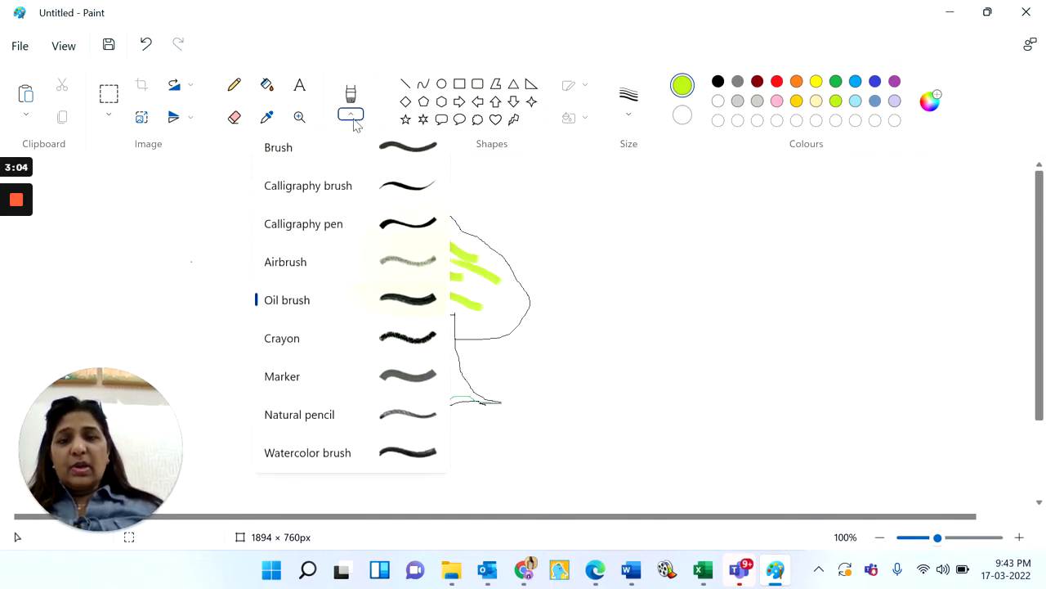
click(318, 343)
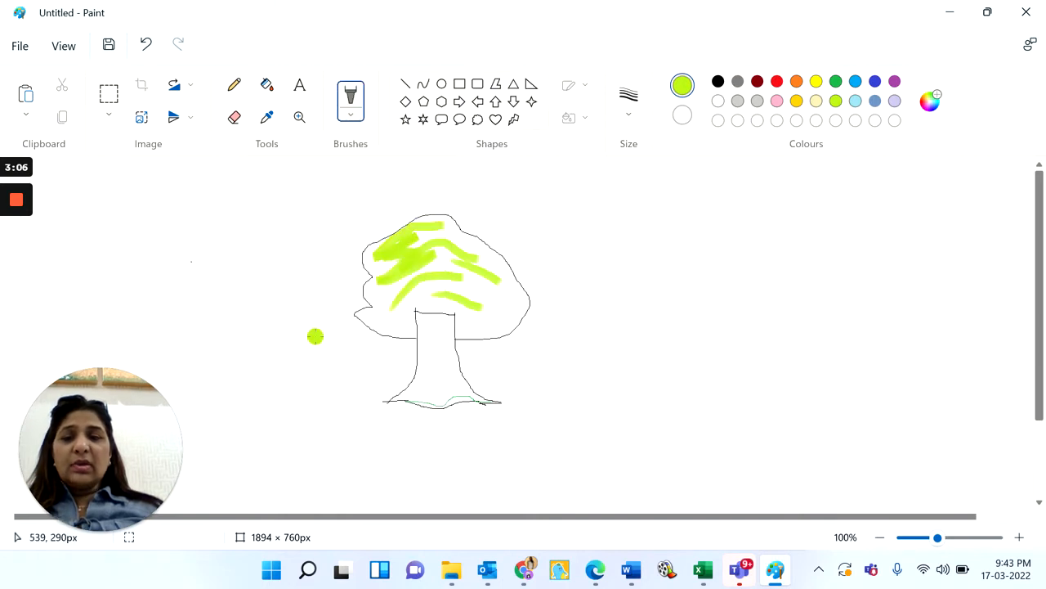
mouse_move(480, 318)
mouse_down()
mouse_move(506, 273)
mouse_move(464, 267)
mouse_move(482, 258)
mouse_move(509, 331)
mouse_move(509, 285)
mouse_move(441, 236)
mouse_move(414, 235)
mouse_up()
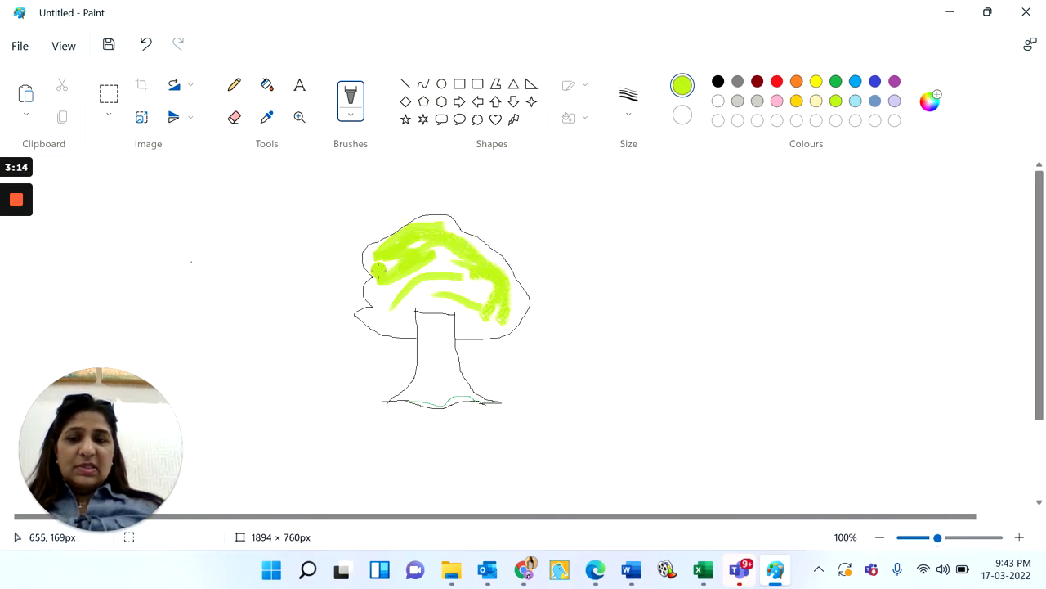
drag(363, 311, 383, 279)
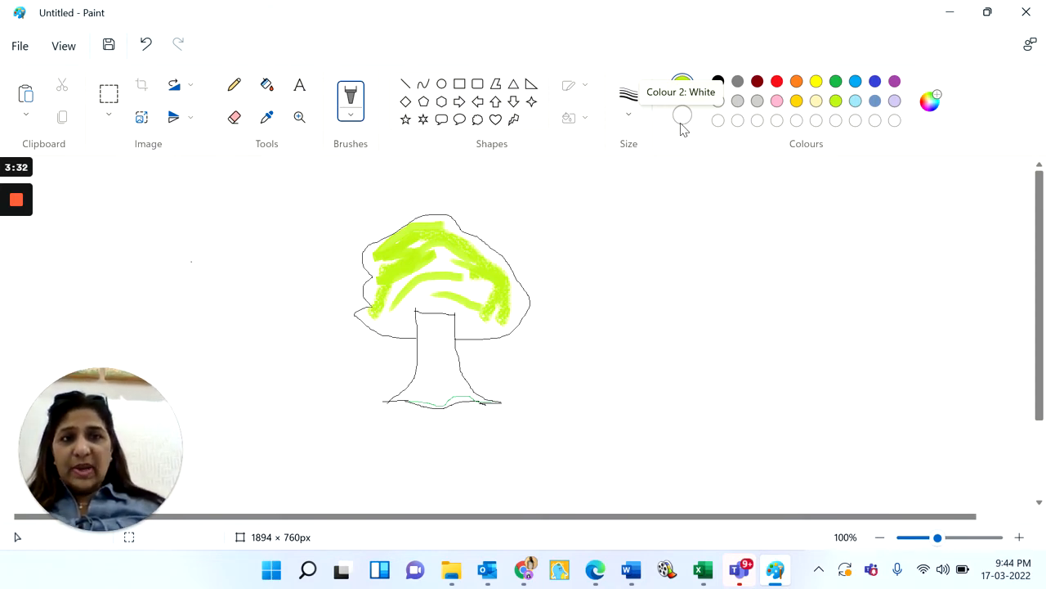
Erase part of the crown's left crayon stroke, and erase over the lower-left lime arc with Colour 2 set to yellow.
click(234, 121)
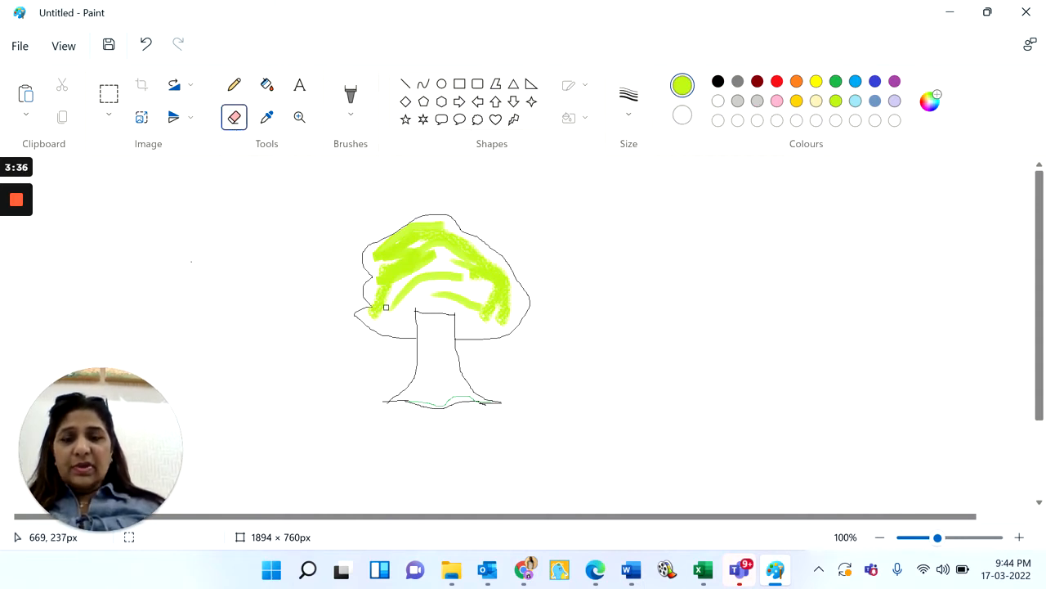
drag(384, 305, 369, 291)
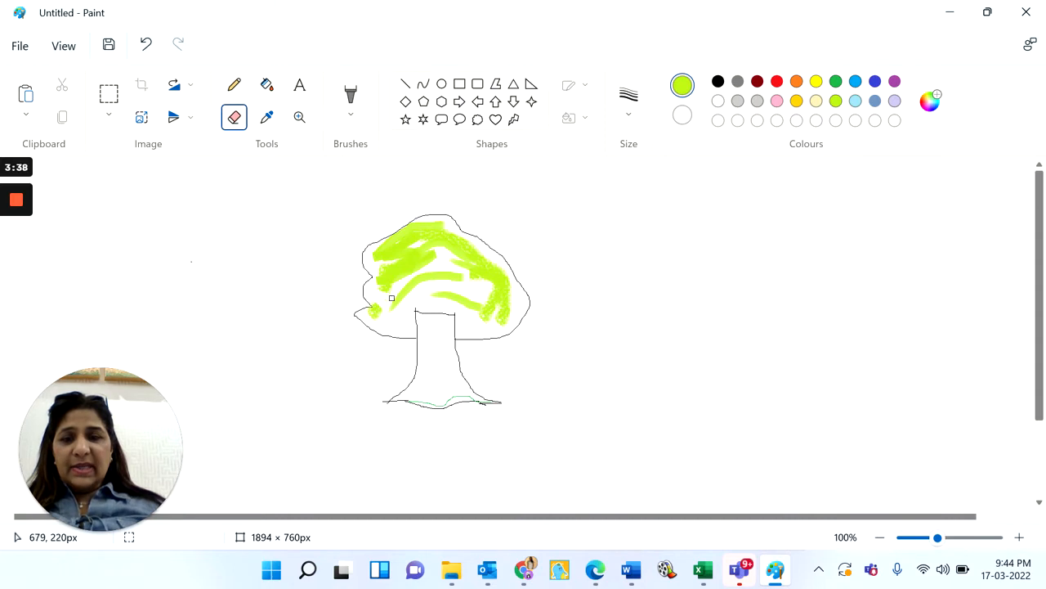
click(683, 115)
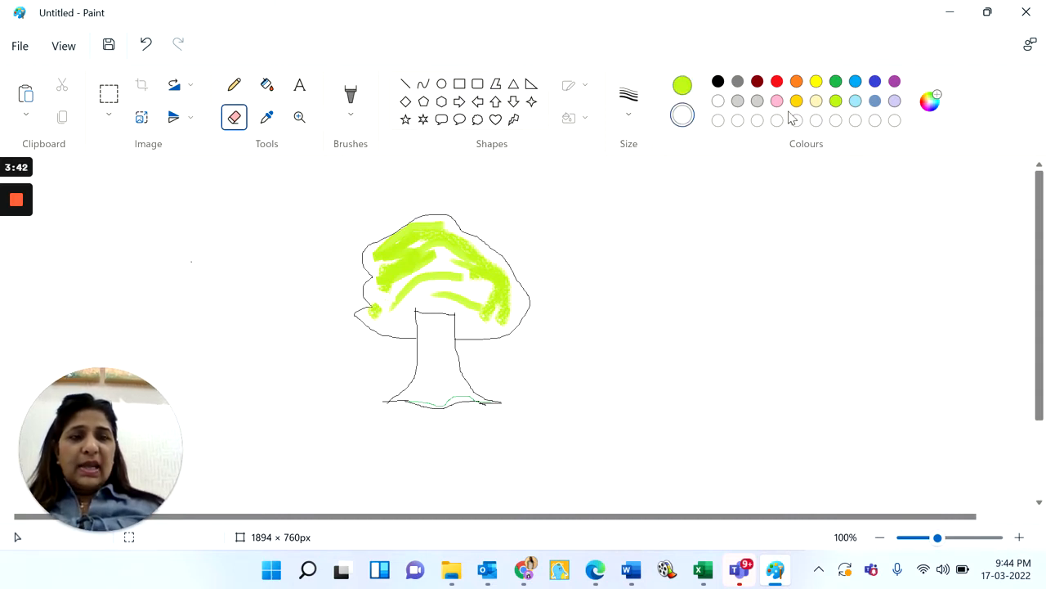
click(816, 87)
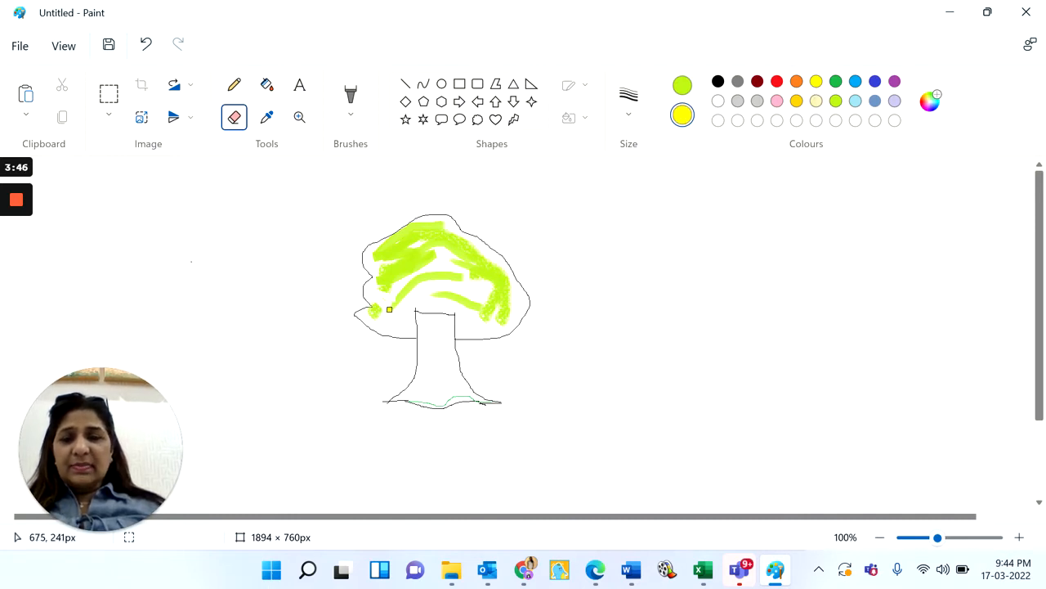
drag(389, 309, 419, 278)
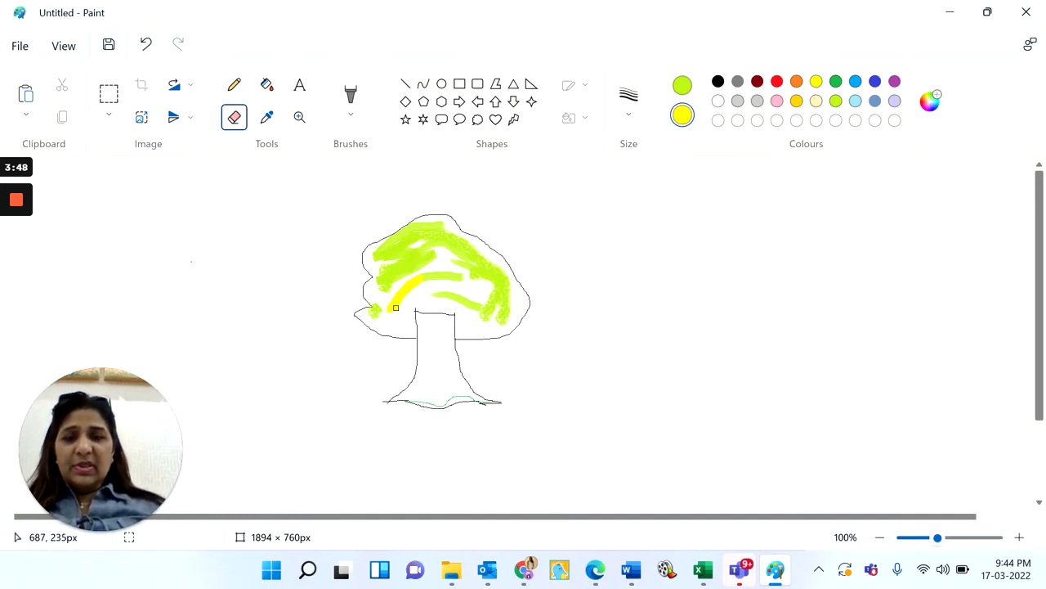
Erase once more over the lower-left lime arc and undo the yellow eraser marks on it.
drag(395, 312, 431, 281)
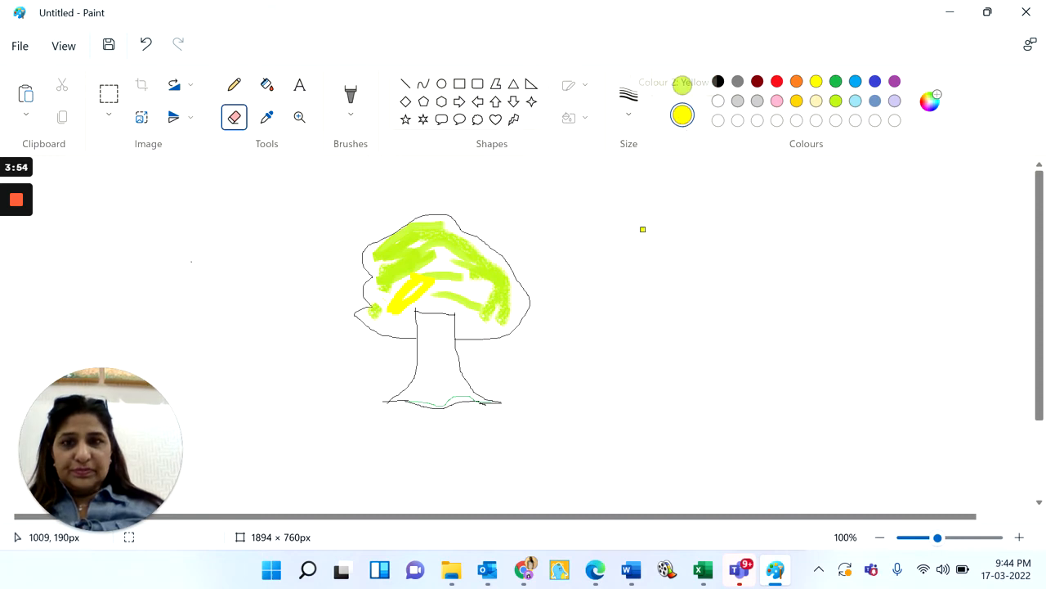
click(148, 46)
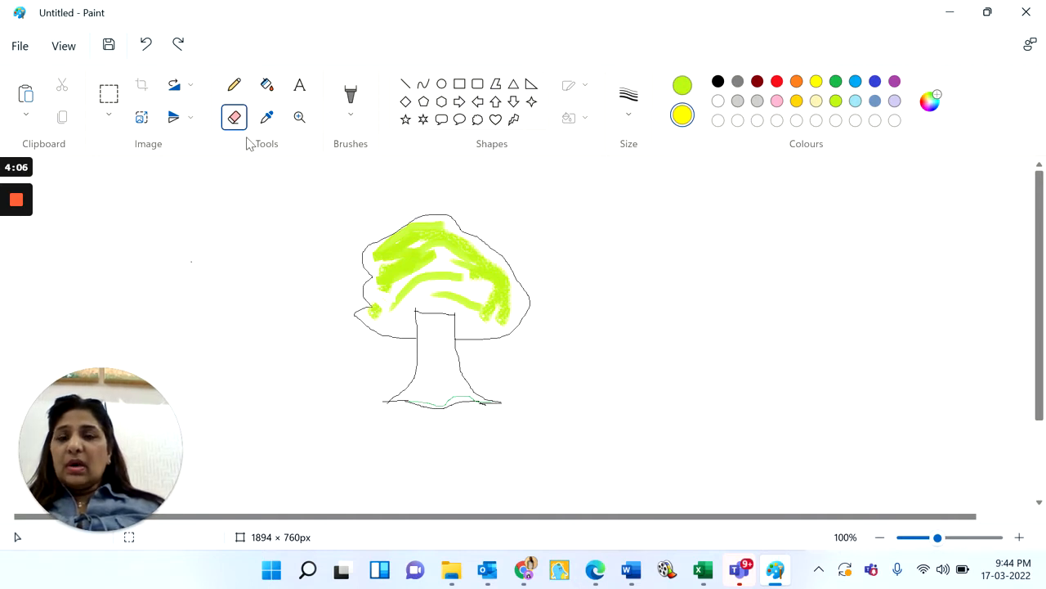
Start a text box beside the tree trunk with the Text tool and Colour 1 set to orange.
click(305, 86)
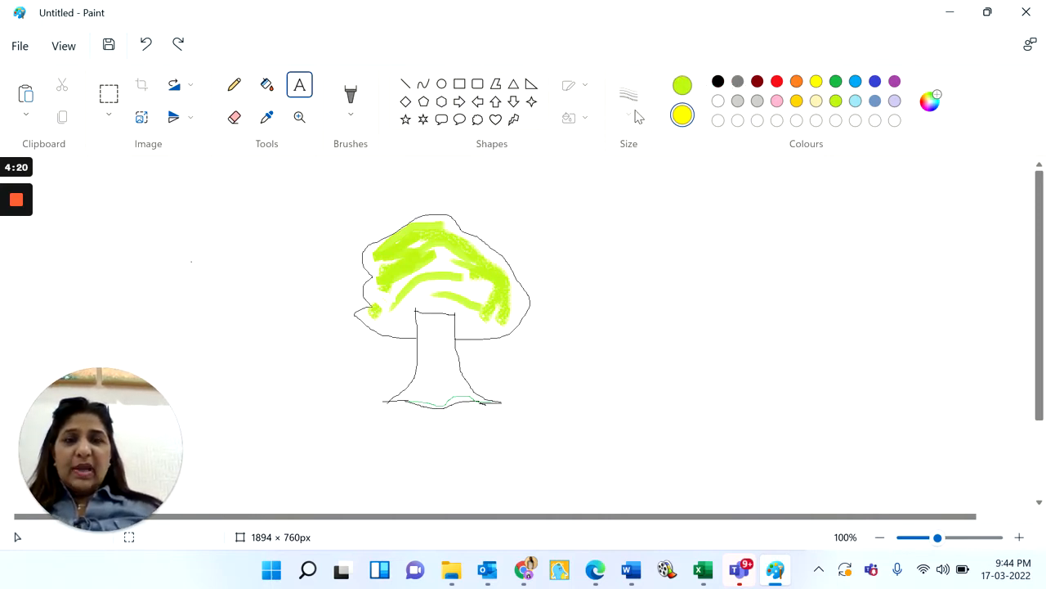
click(683, 85)
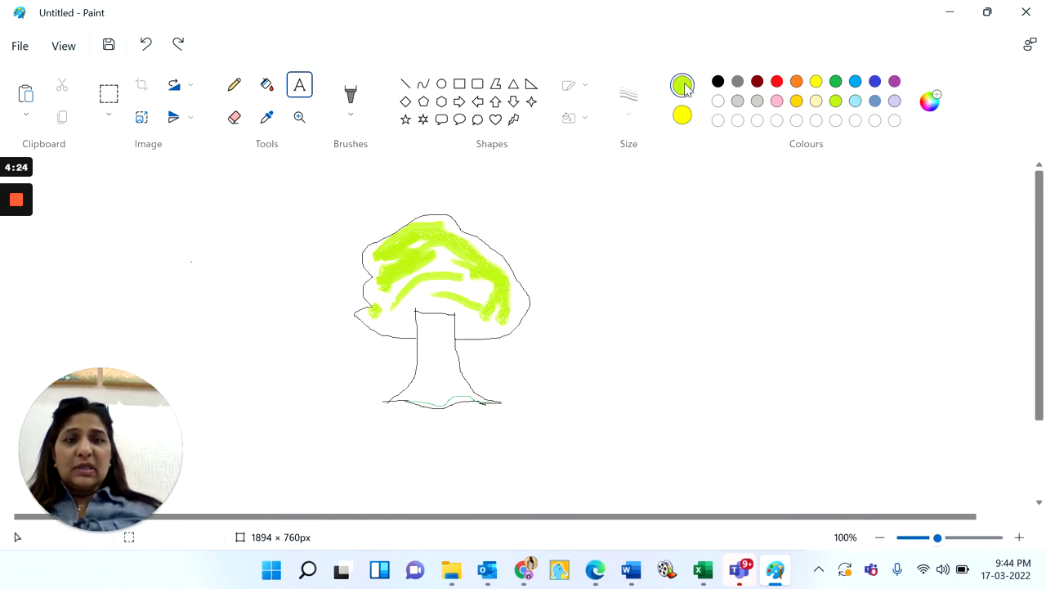
click(797, 82)
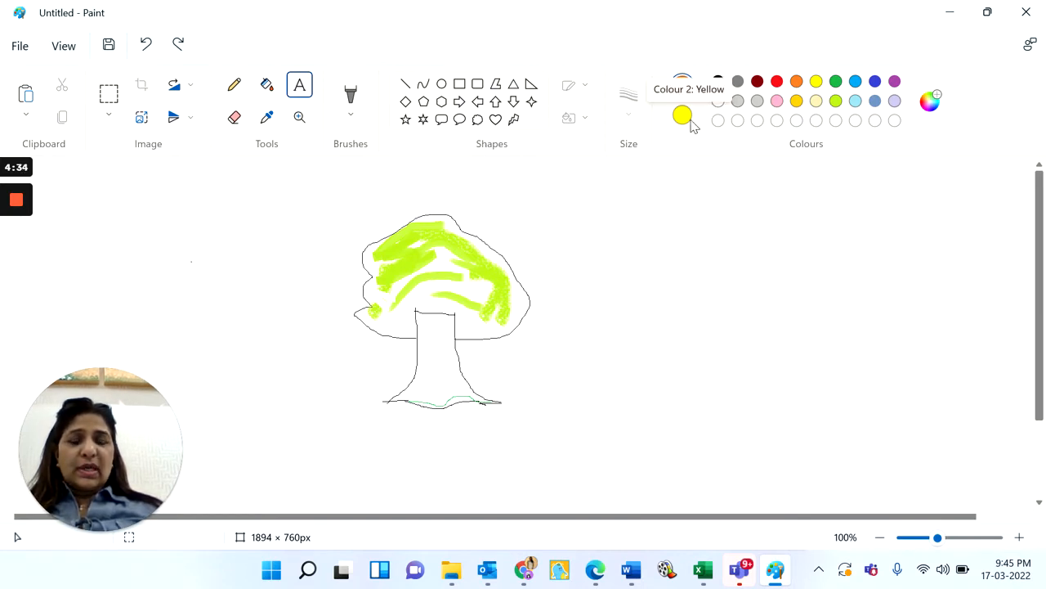
click(524, 366)
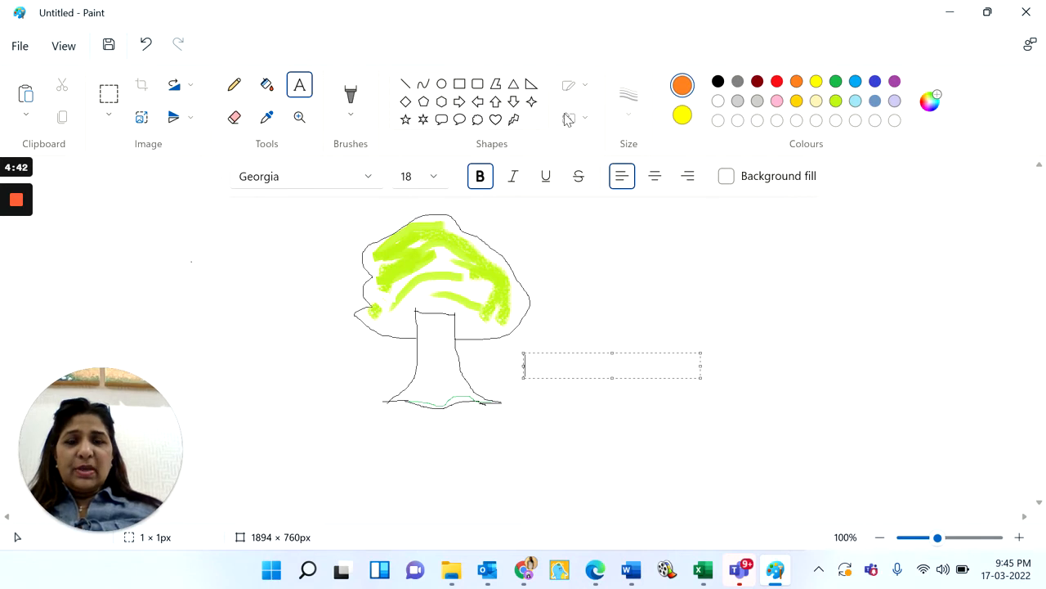
Set the text format to the Jokerman font at size 22, in bold italic.
click(368, 181)
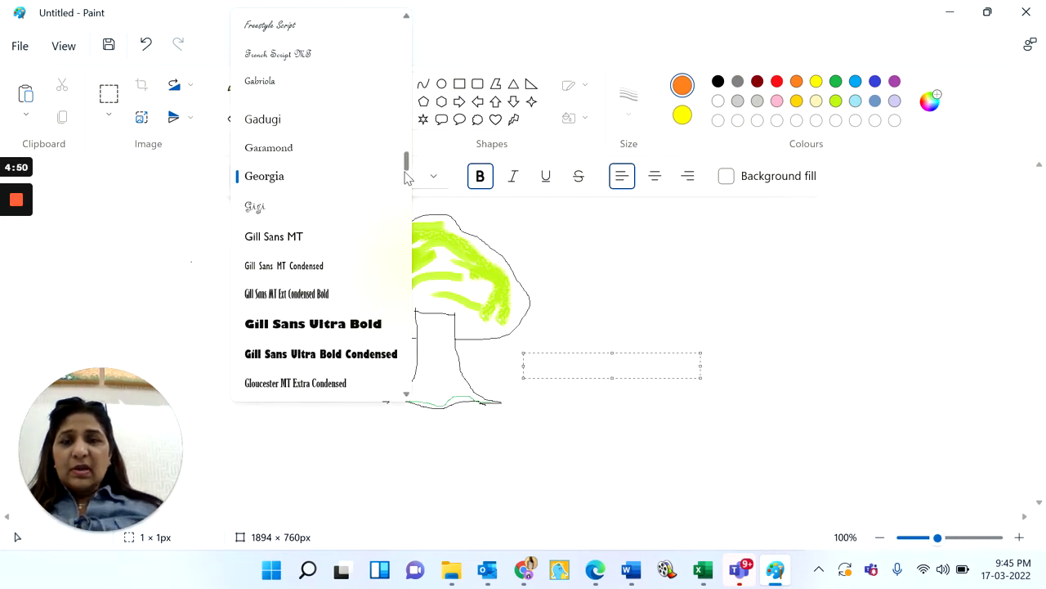
drag(408, 175, 411, 197)
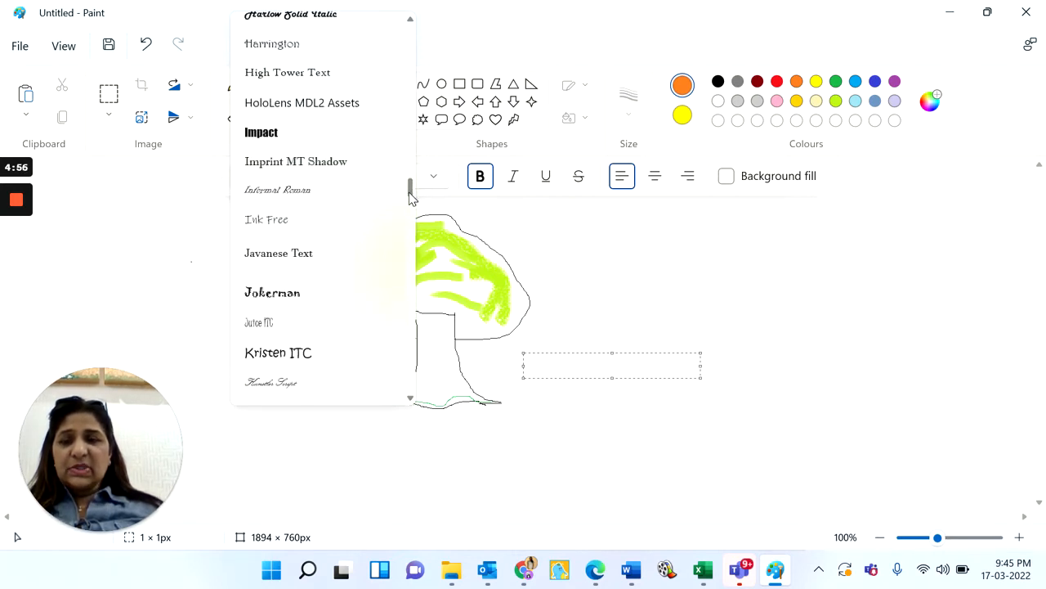
click(298, 292)
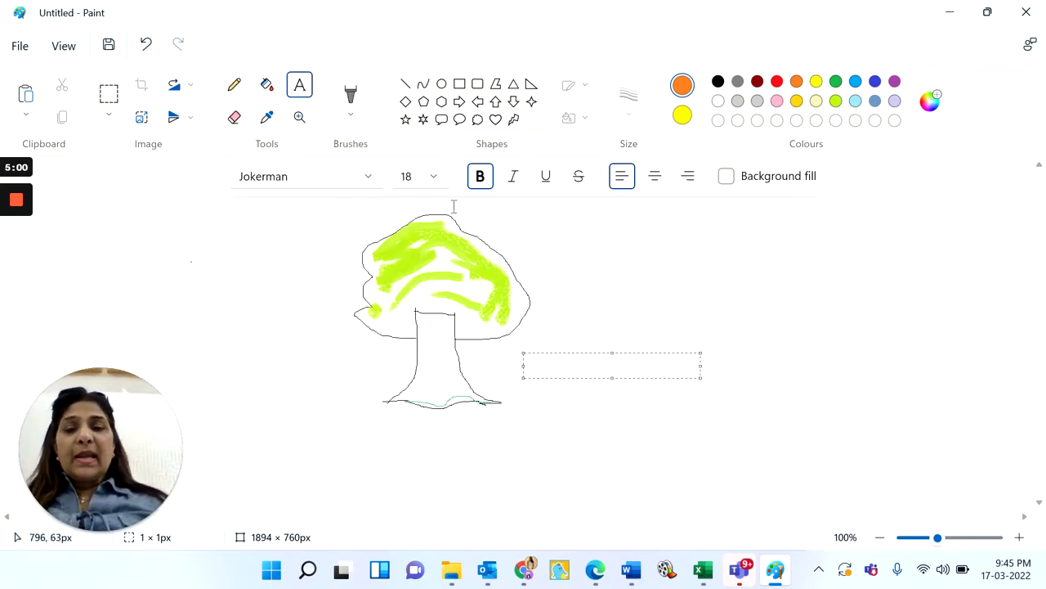
click(434, 177)
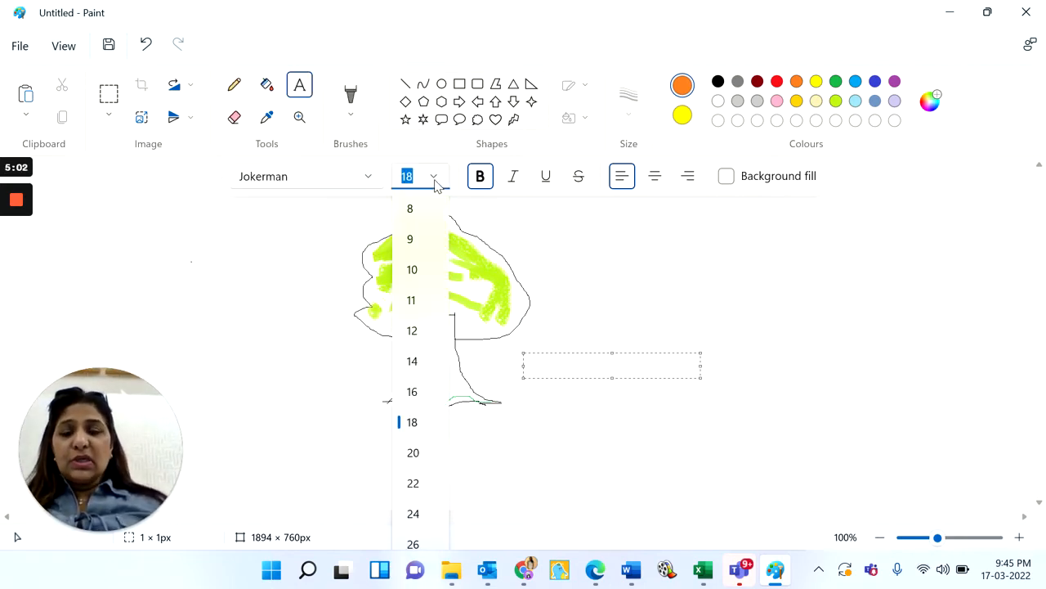
click(415, 484)
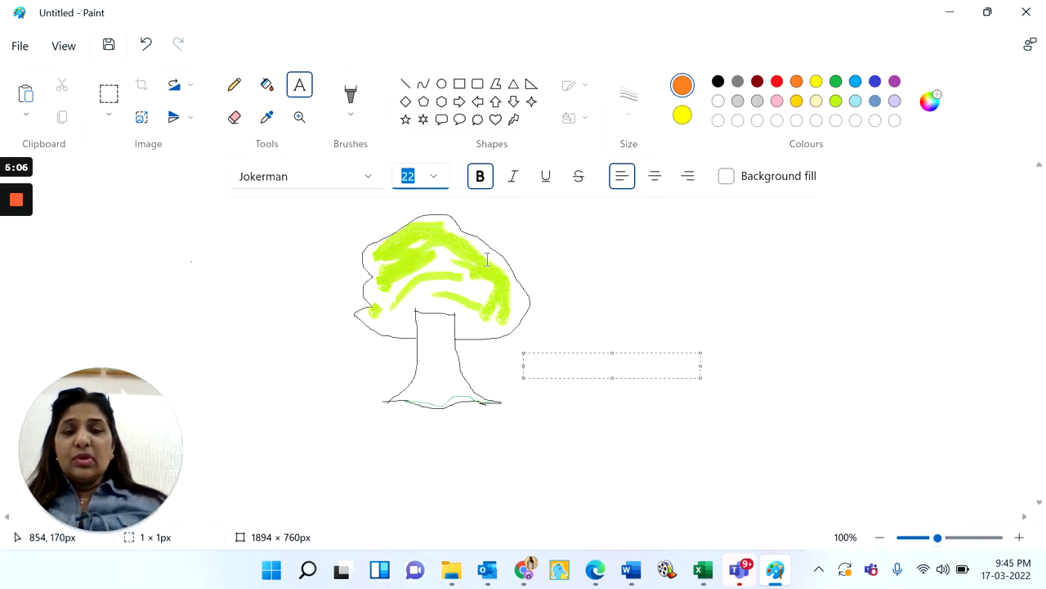
click(489, 182)
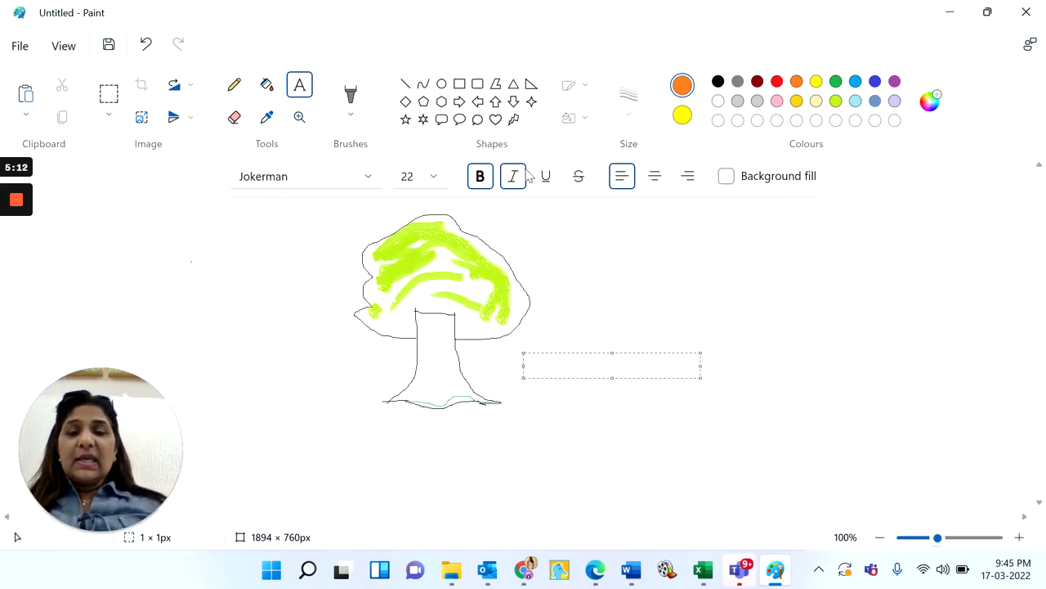
click(513, 176)
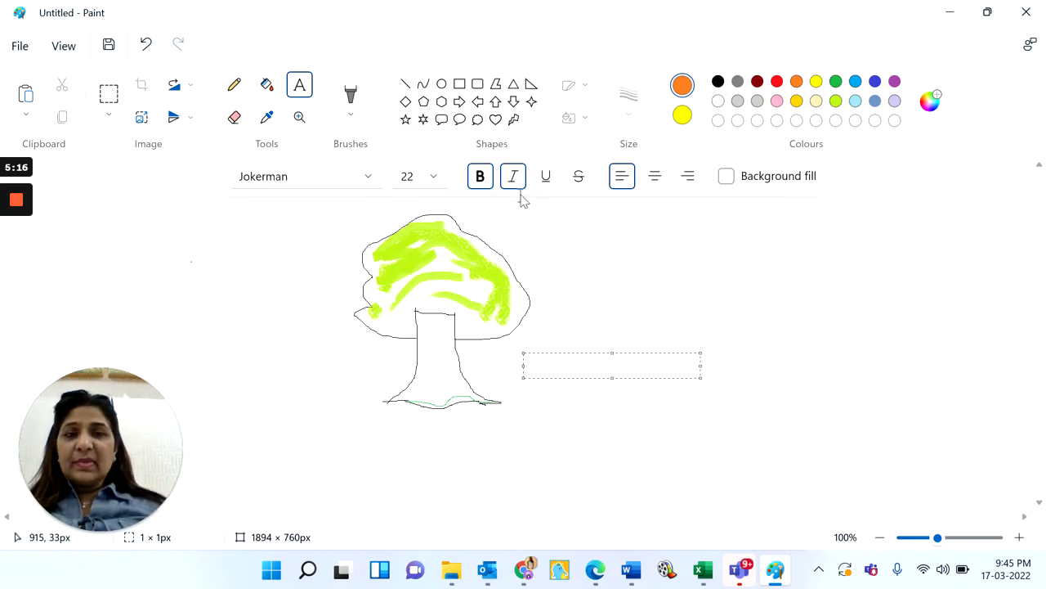
click(548, 186)
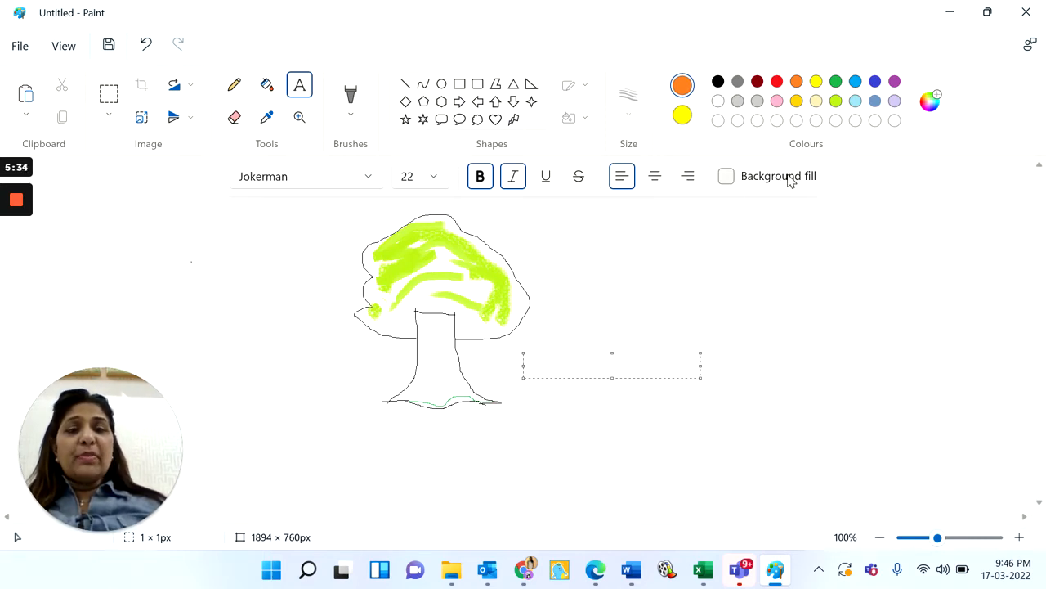
Write "Tree" without a background fill, make the text box tall enough to fit it, and finish the text.
click(730, 177)
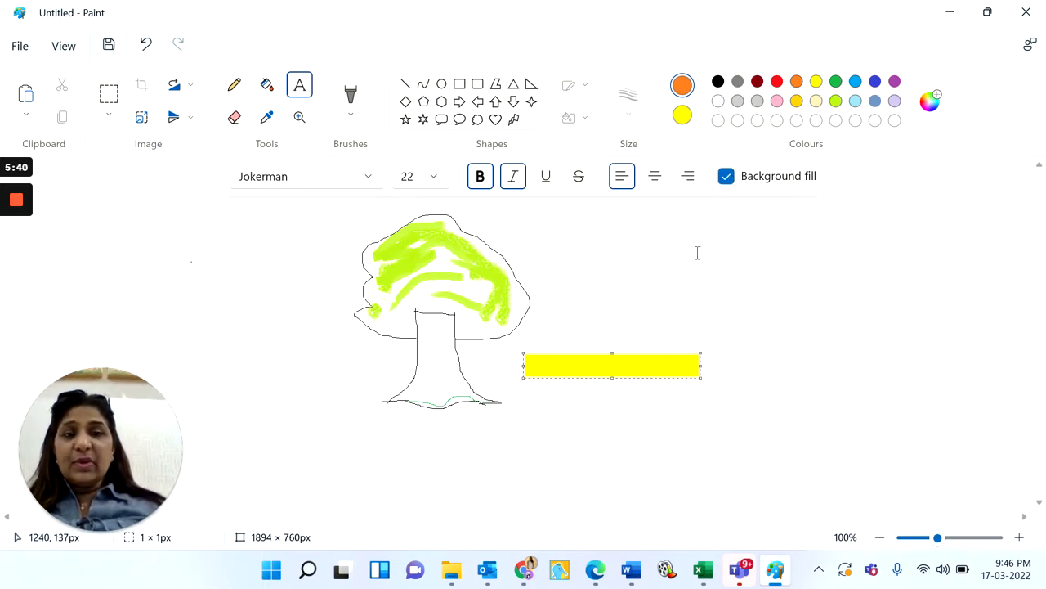
click(725, 176)
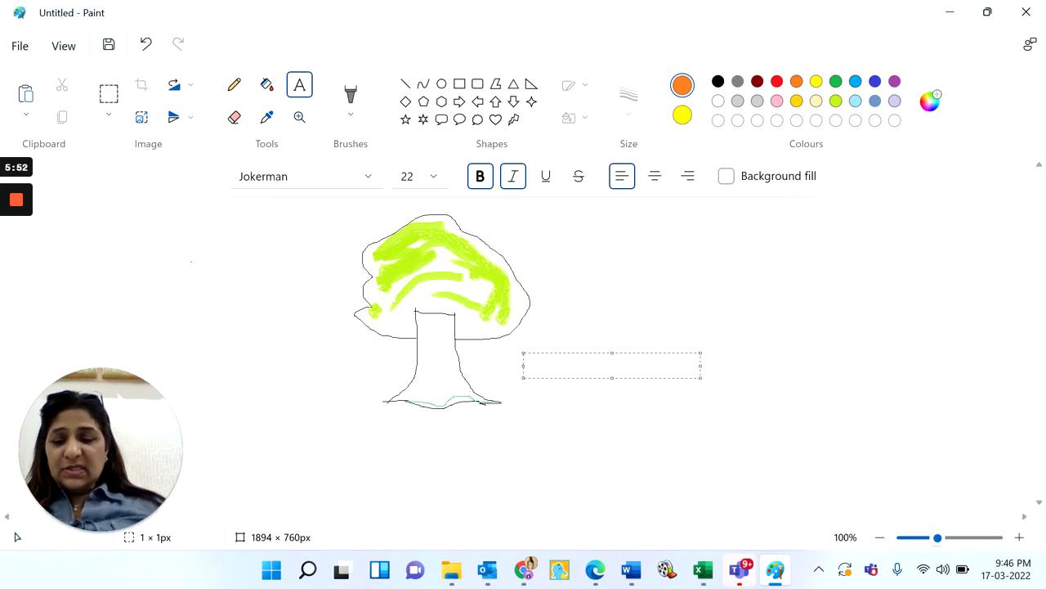
text(T)
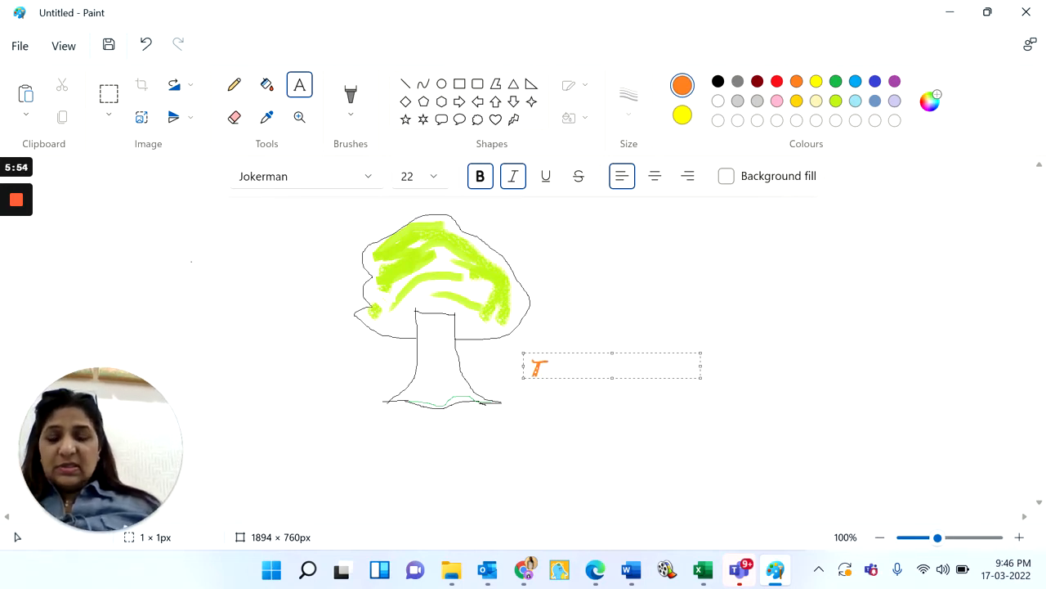
text(ree)
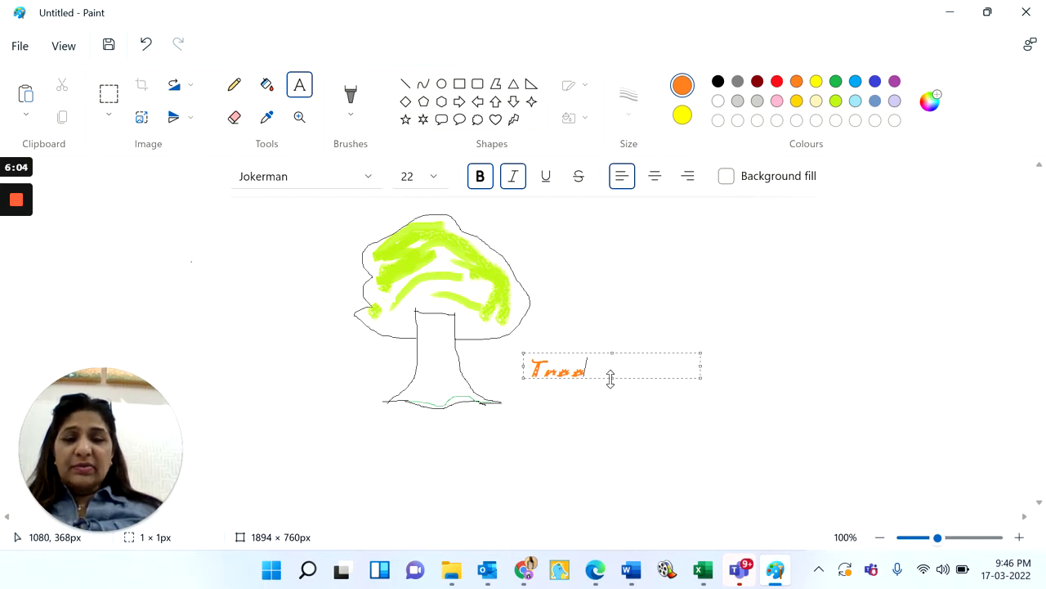
drag(611, 378, 611, 391)
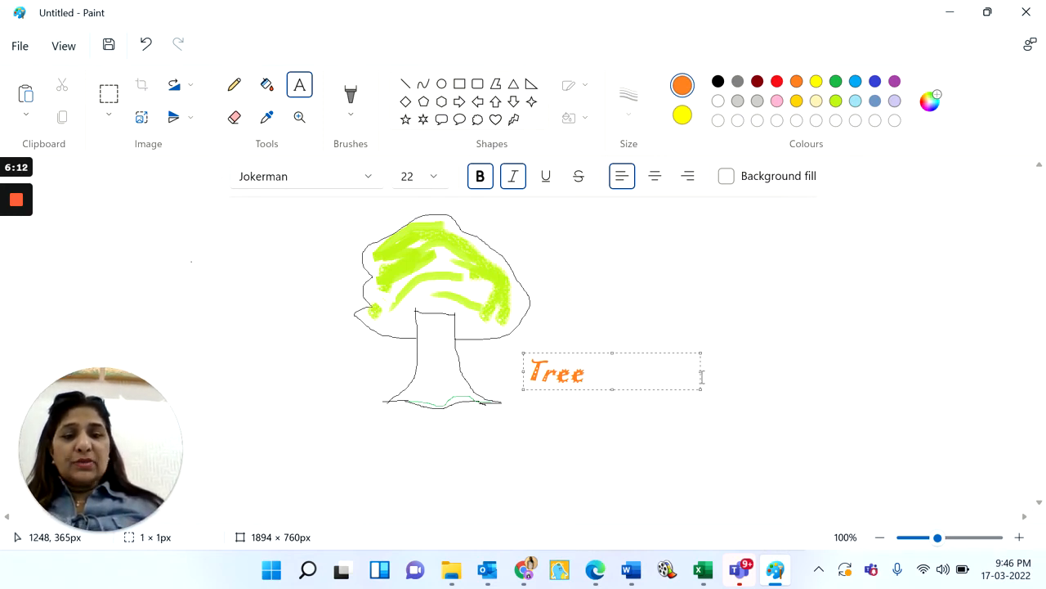
click(626, 358)
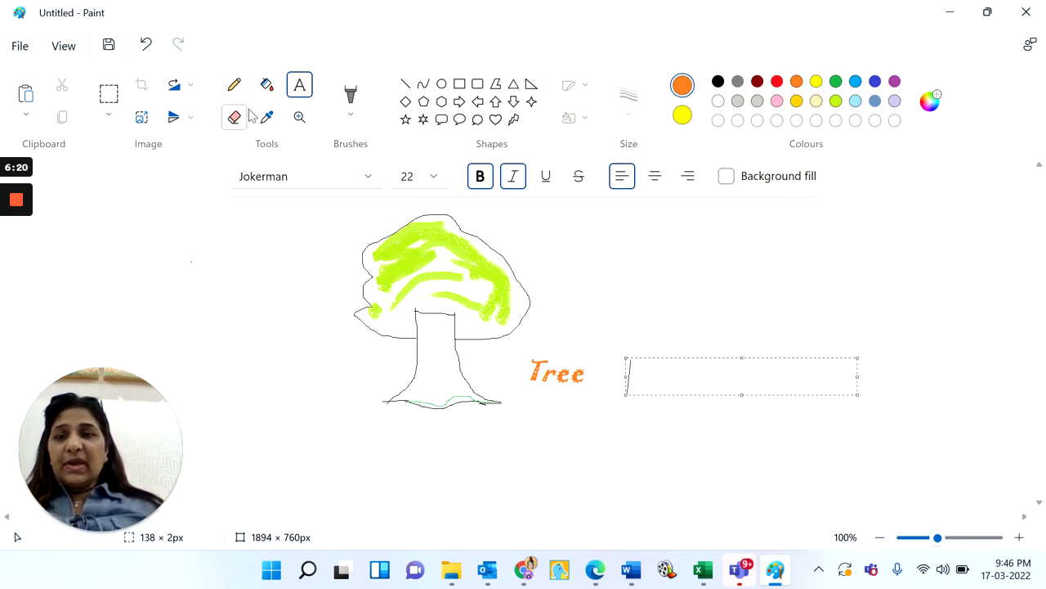
click(300, 87)
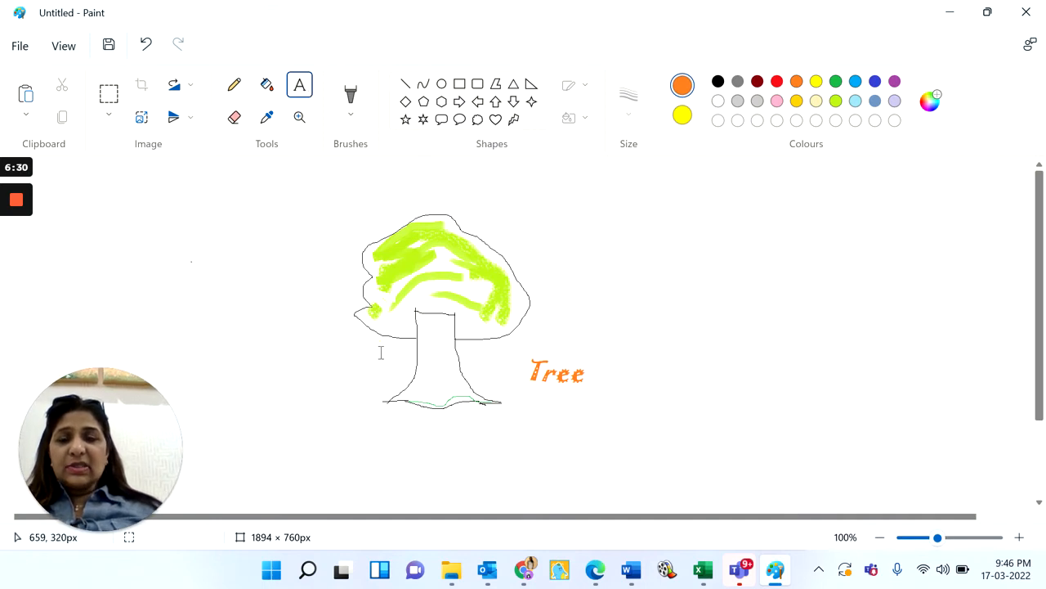
Start a second text box below the word "Tree" and give it a Rose background fill using Colour 2.
click(476, 440)
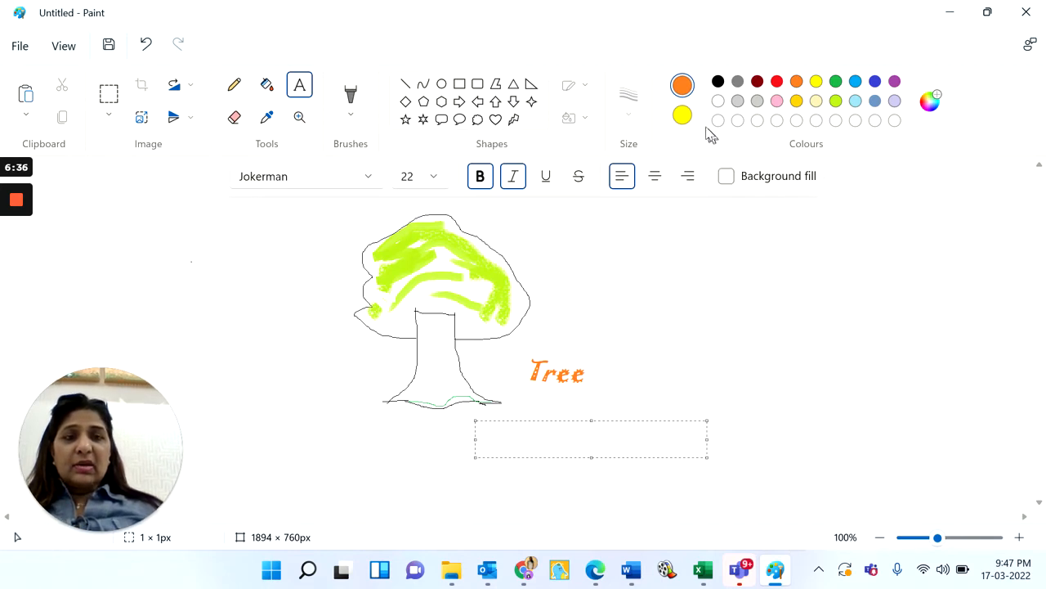
click(684, 115)
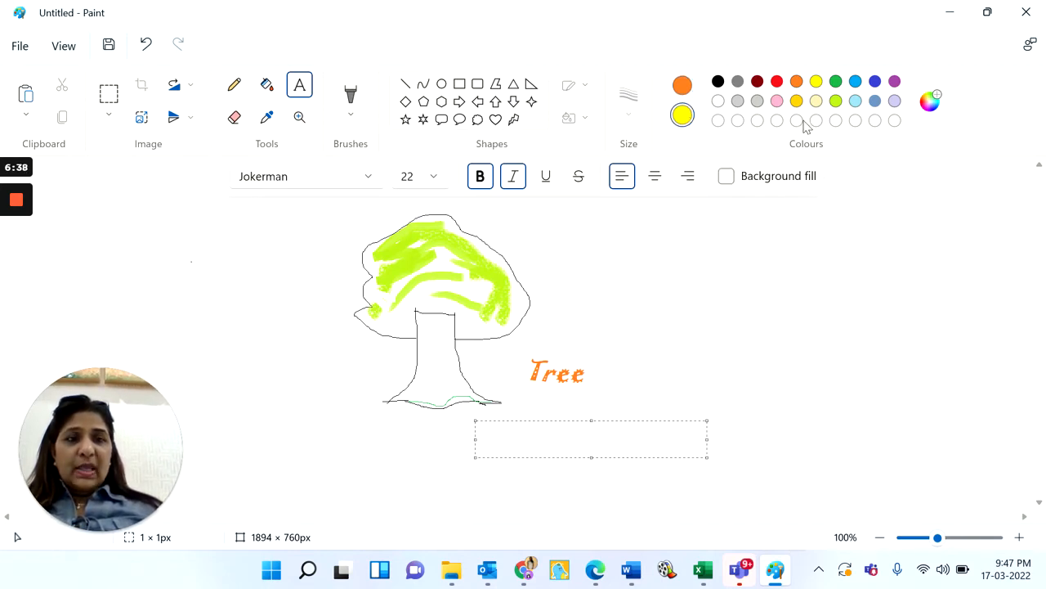
click(777, 101)
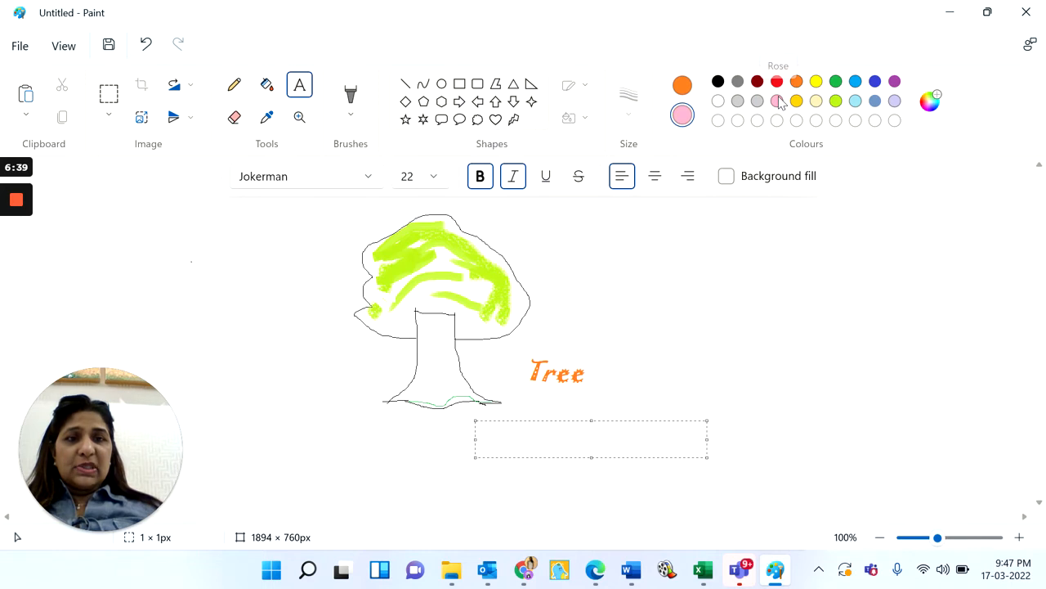
click(727, 177)
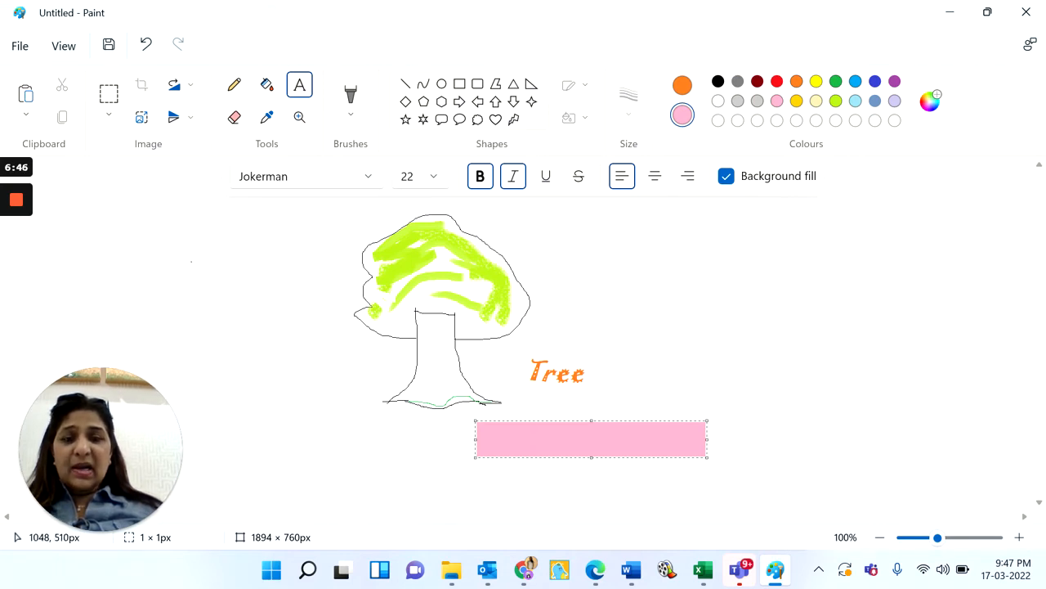
Set Colour 1 to bright blue and write "This is a tree." in the pink text box.
click(680, 91)
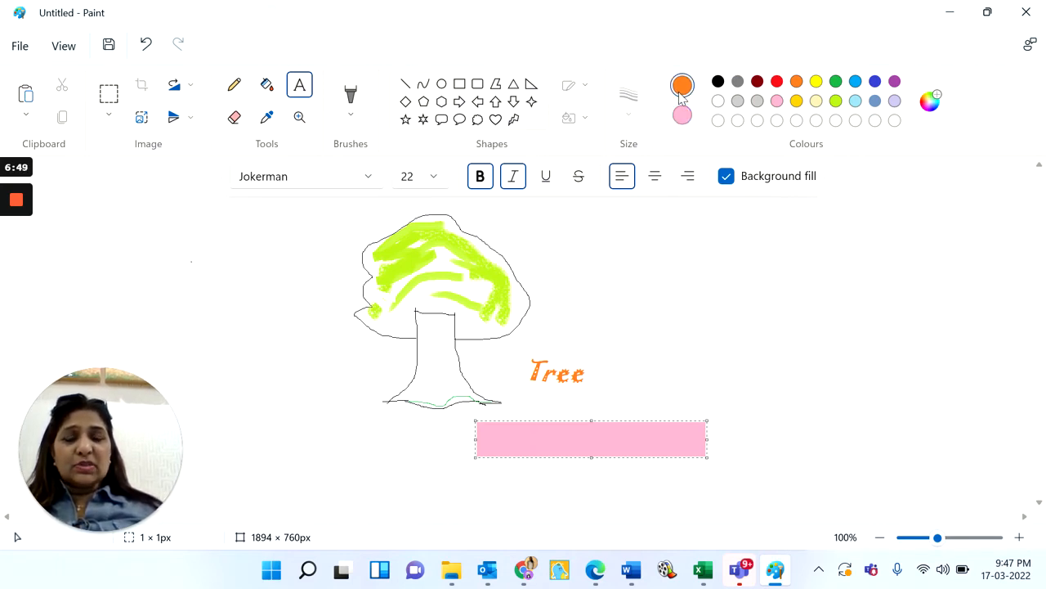
click(720, 83)
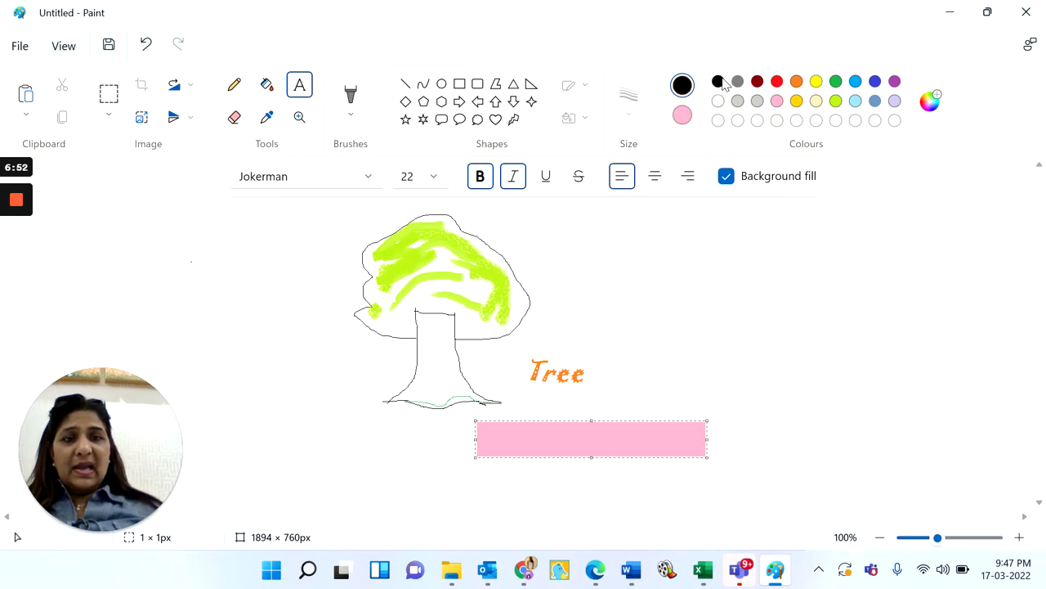
click(854, 82)
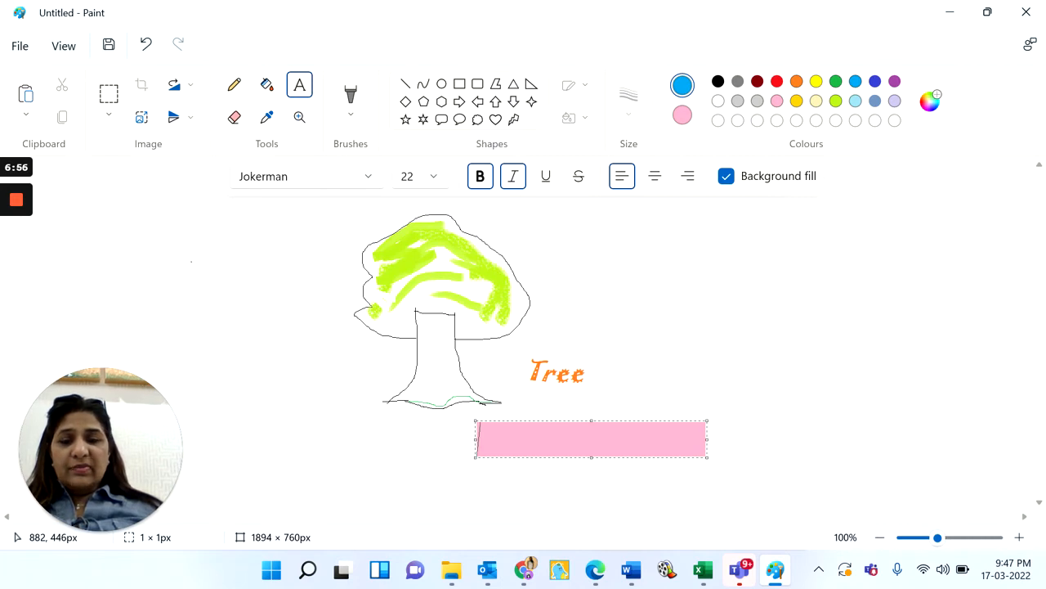
text(T)
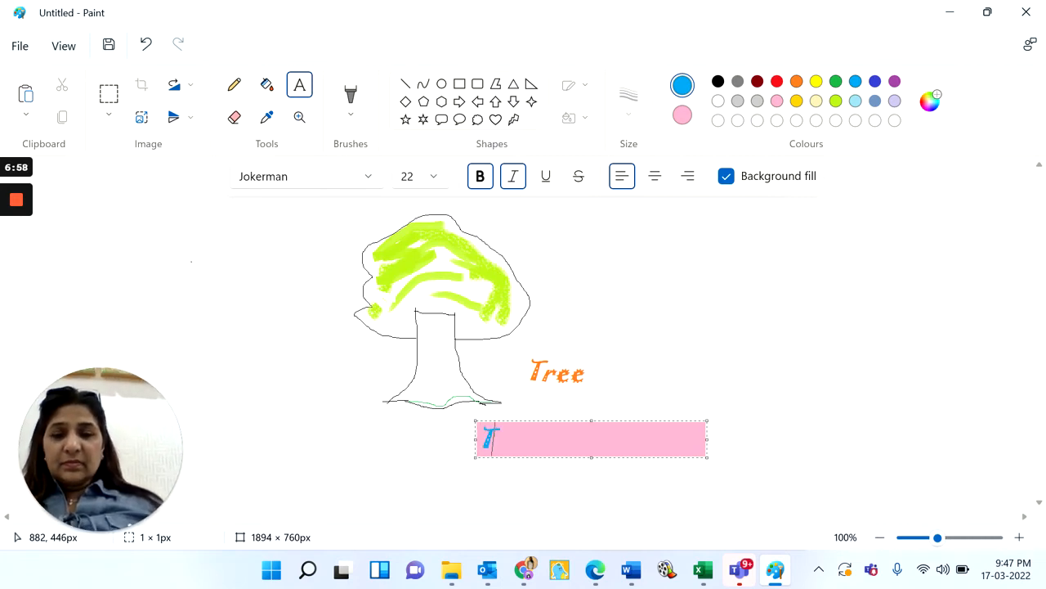
text(his is a)
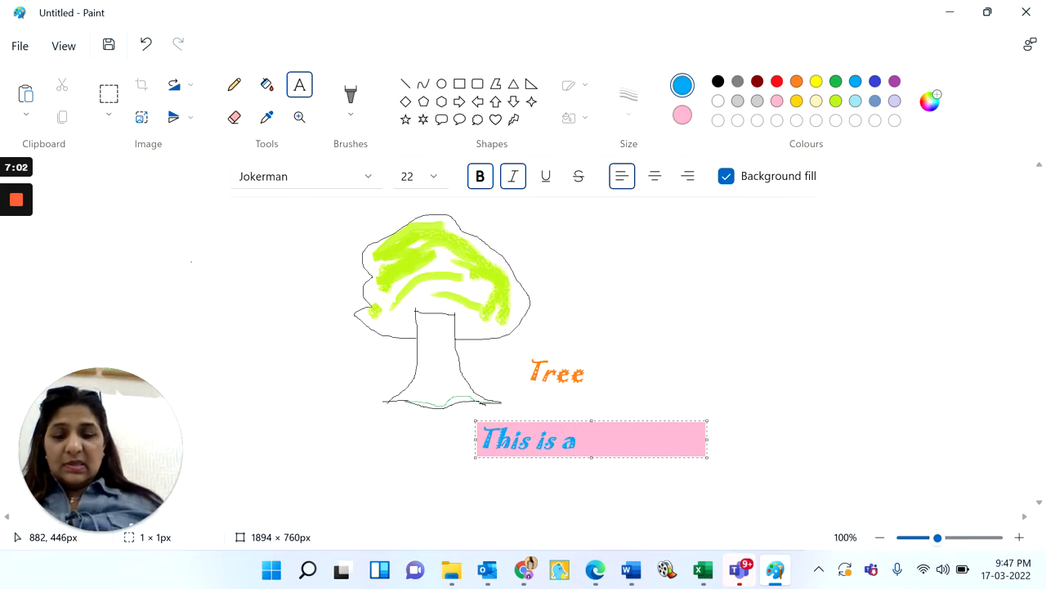
text( tre)
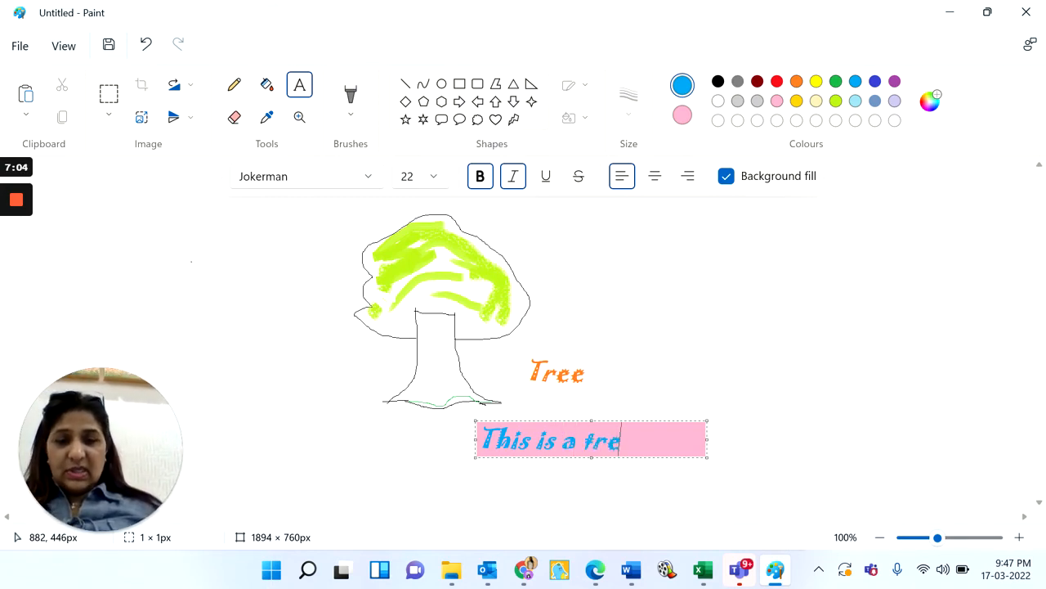
text(e.)
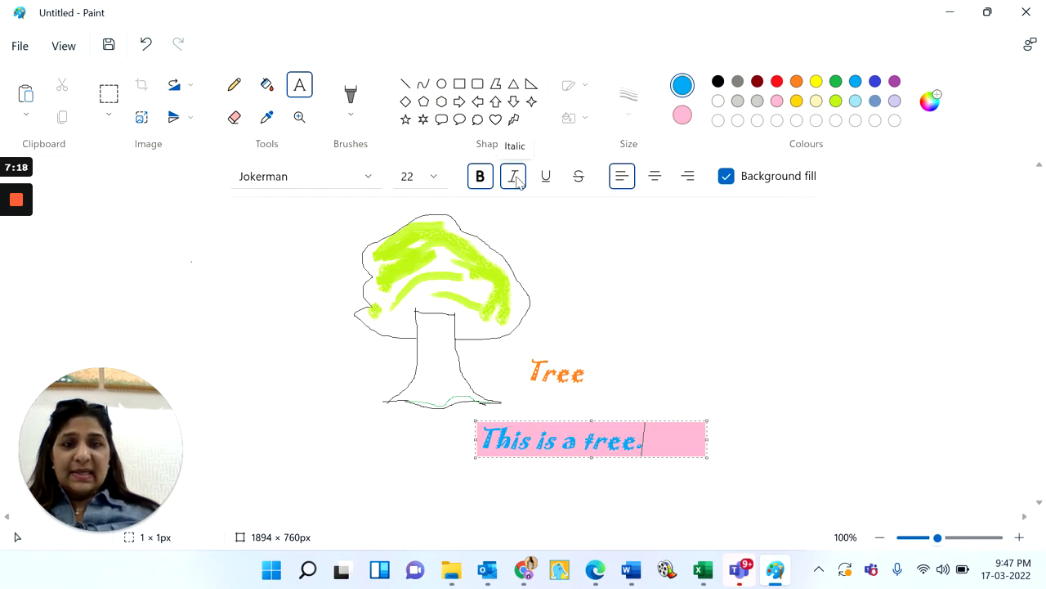
Try centre and right alignment on "This is a tree." and leave it centred in its box.
click(653, 186)
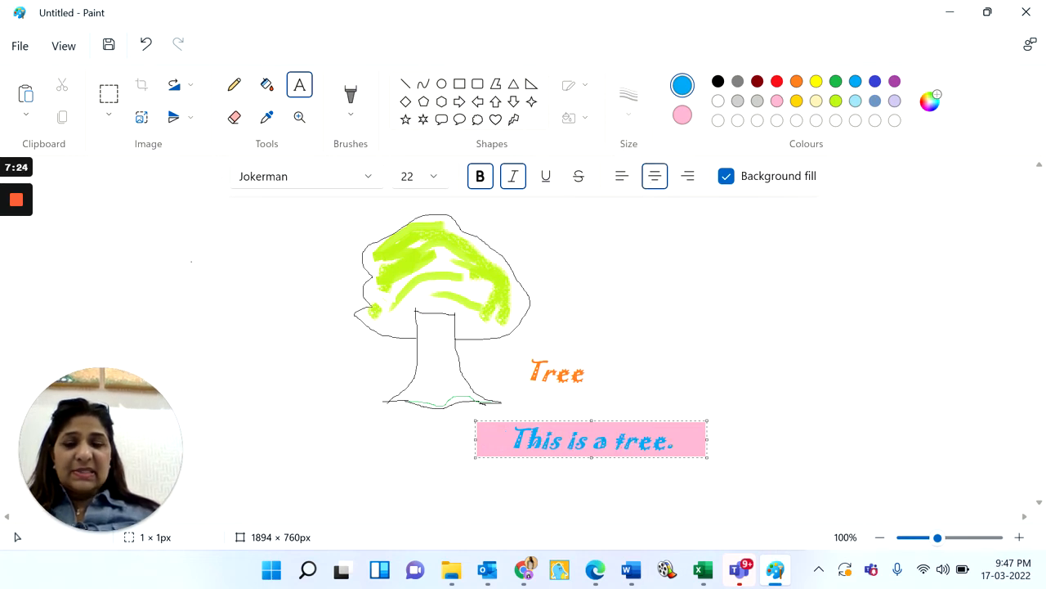
click(687, 182)
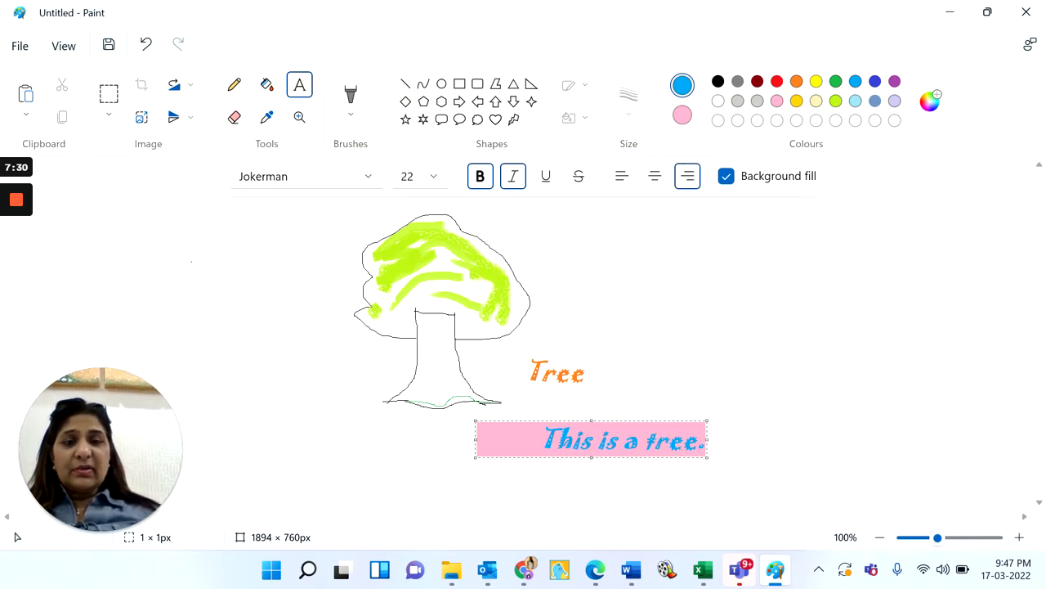
click(654, 177)
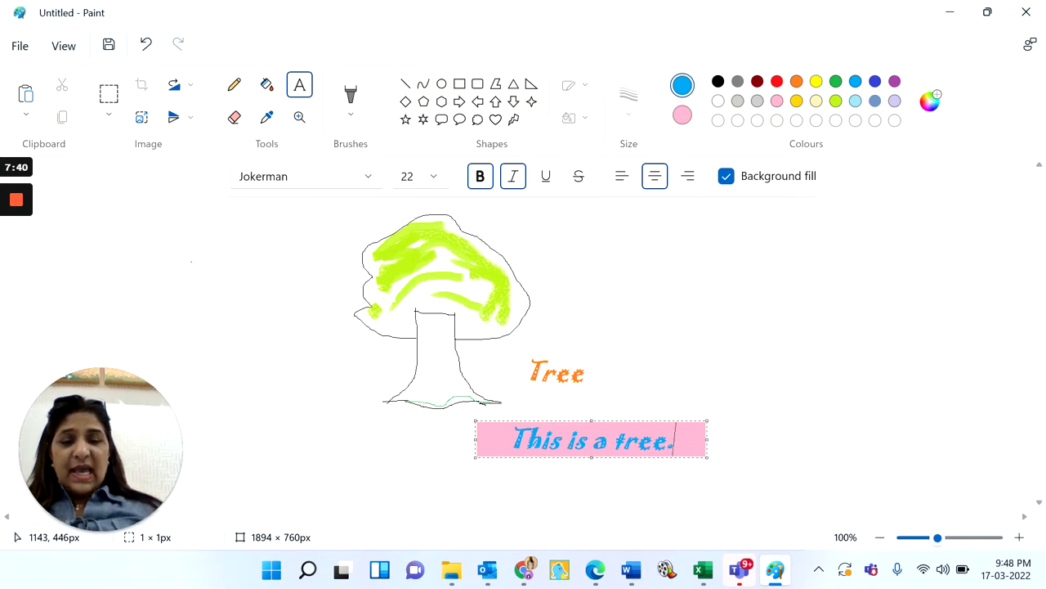
Remove the italic formatting from the whole sentence "This is a tree." and clear the text selection.
key(shift+Left)
key(shift+Left)
key(shift+Left)
key(shift+Left)
key(shift+Left)
key(shift+Left)
key(shift+Left)
key(shift+Left)
key(shift+Left)
key(shift+Left)
key(shift+Left)
key(shift+Left)
key(shift+Left)
key(shift+Left)
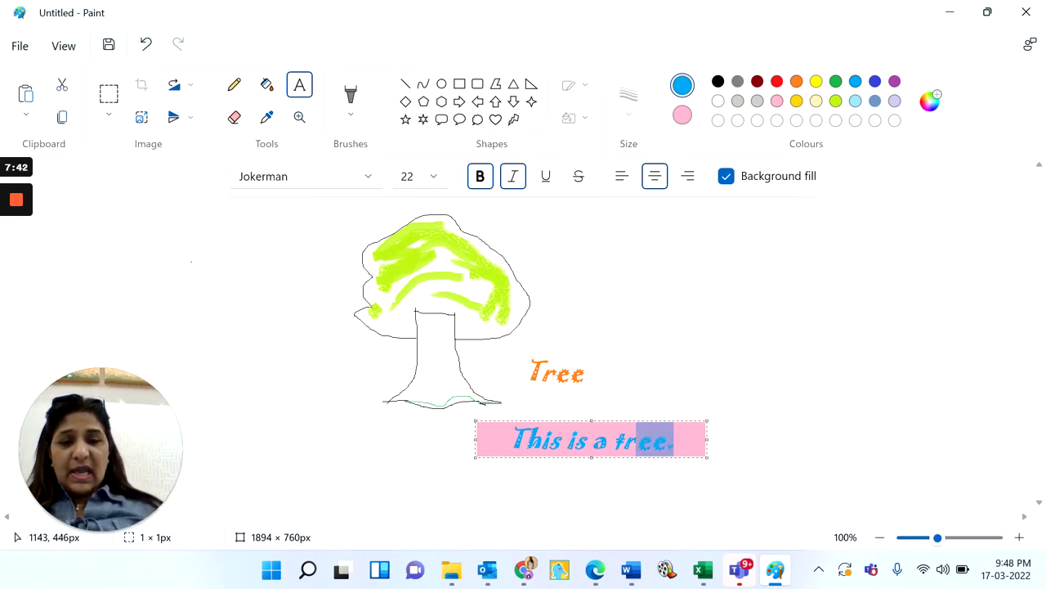
key(shift+Left)
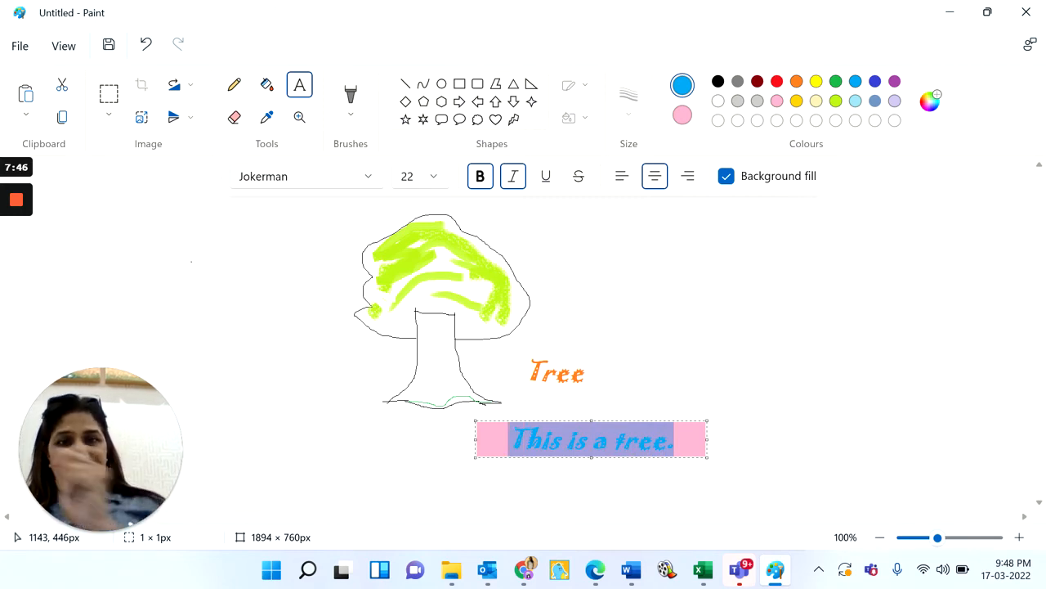
click(514, 181)
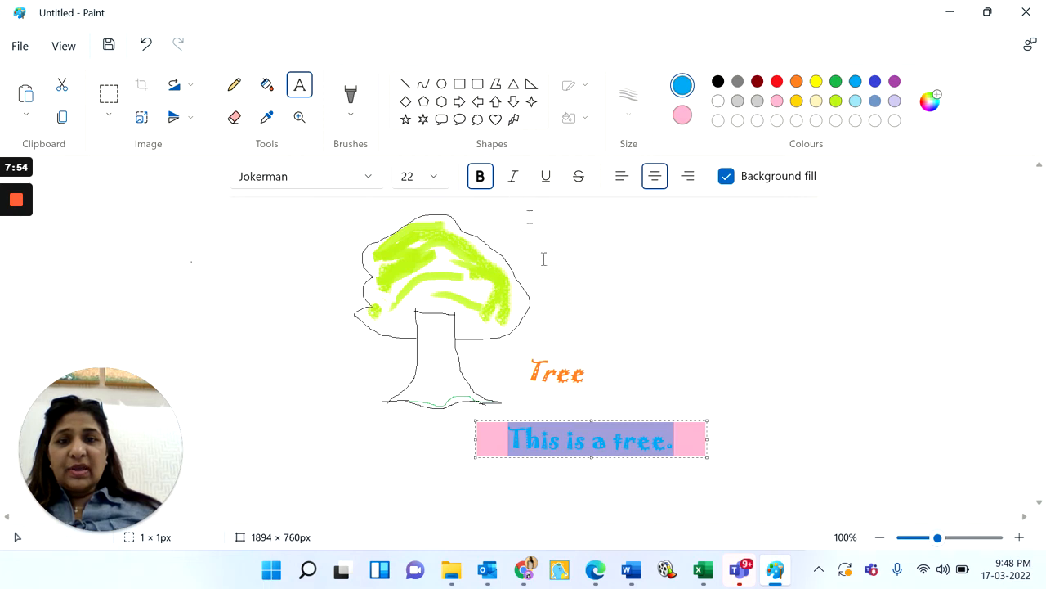
click(628, 448)
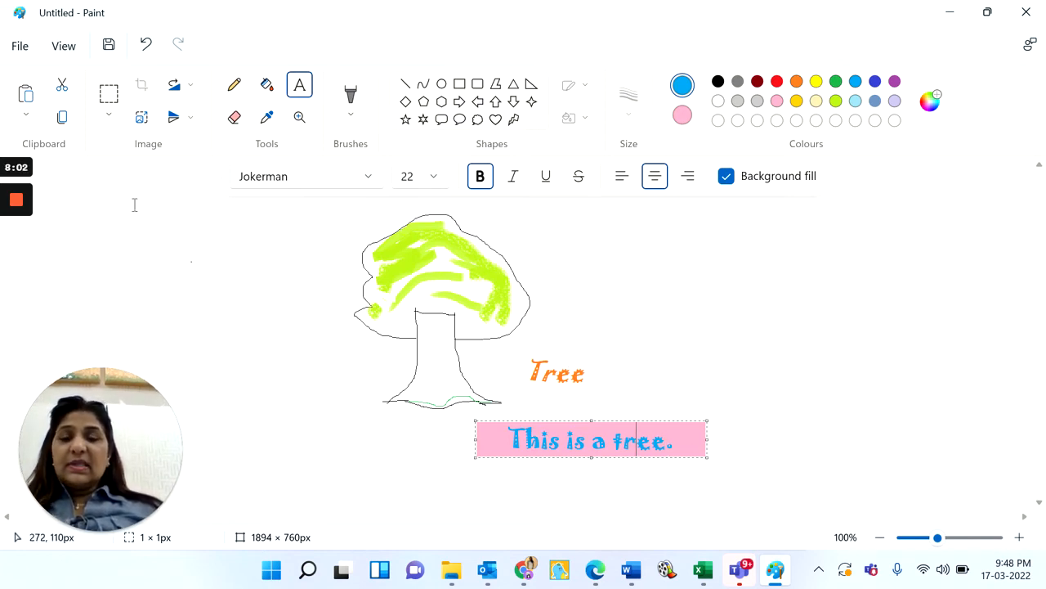
Try to fill the tree's crown with green using the Fill tool, and undo the fill.
click(268, 89)
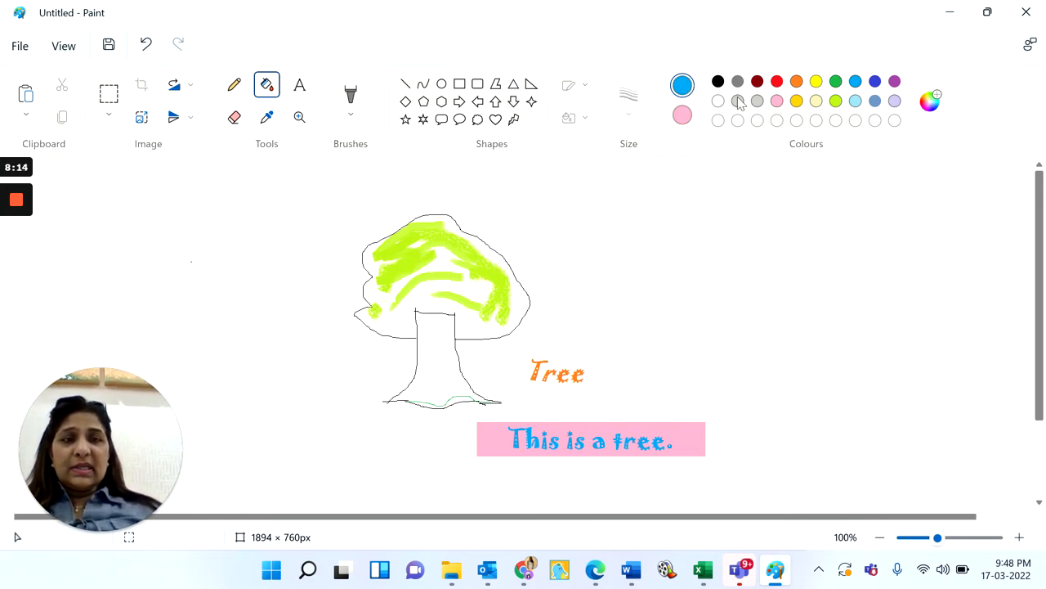
click(836, 82)
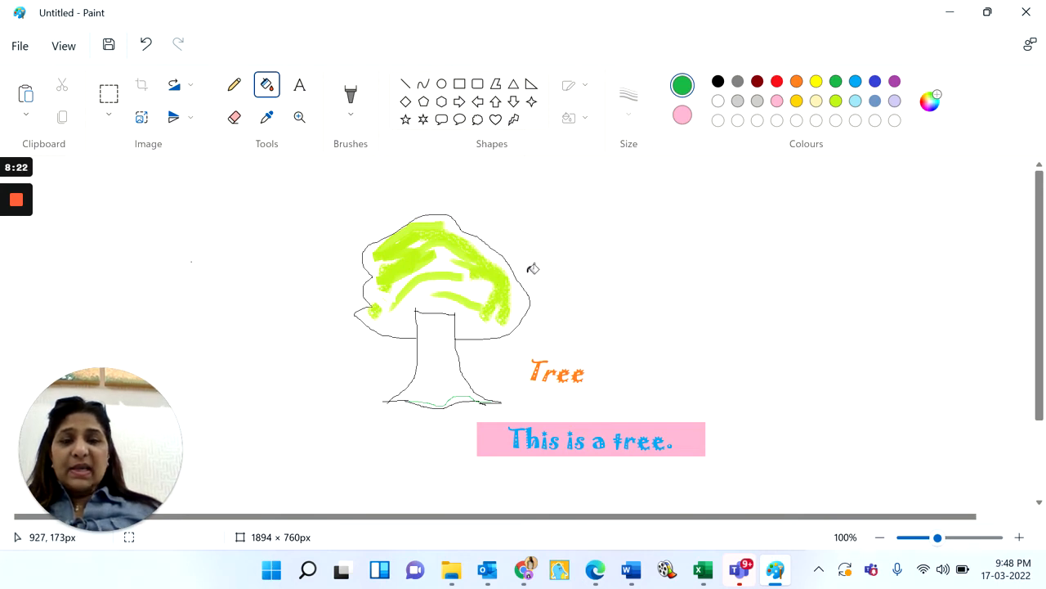
click(425, 296)
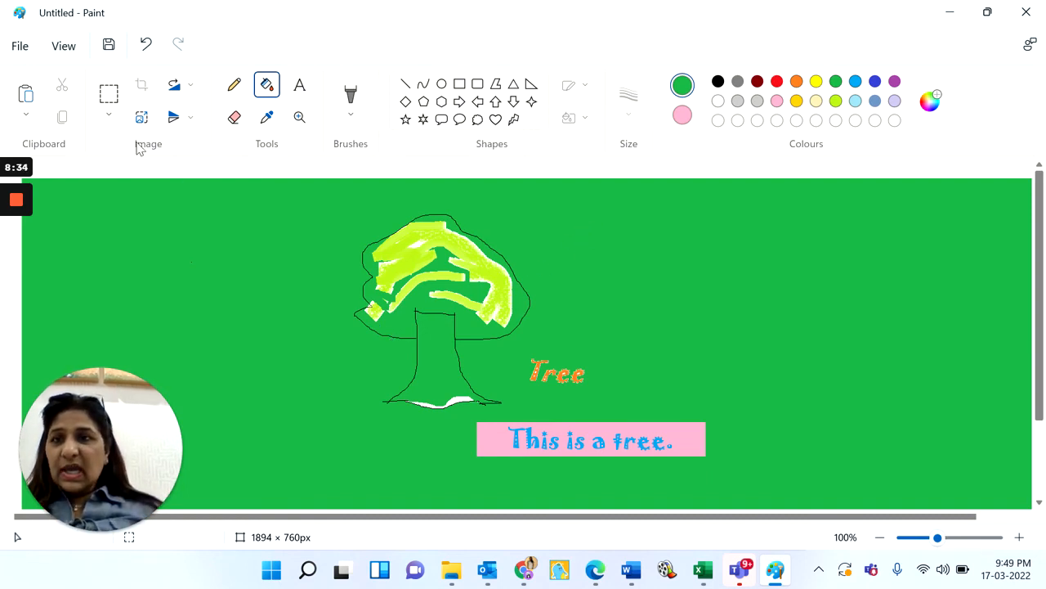
click(146, 46)
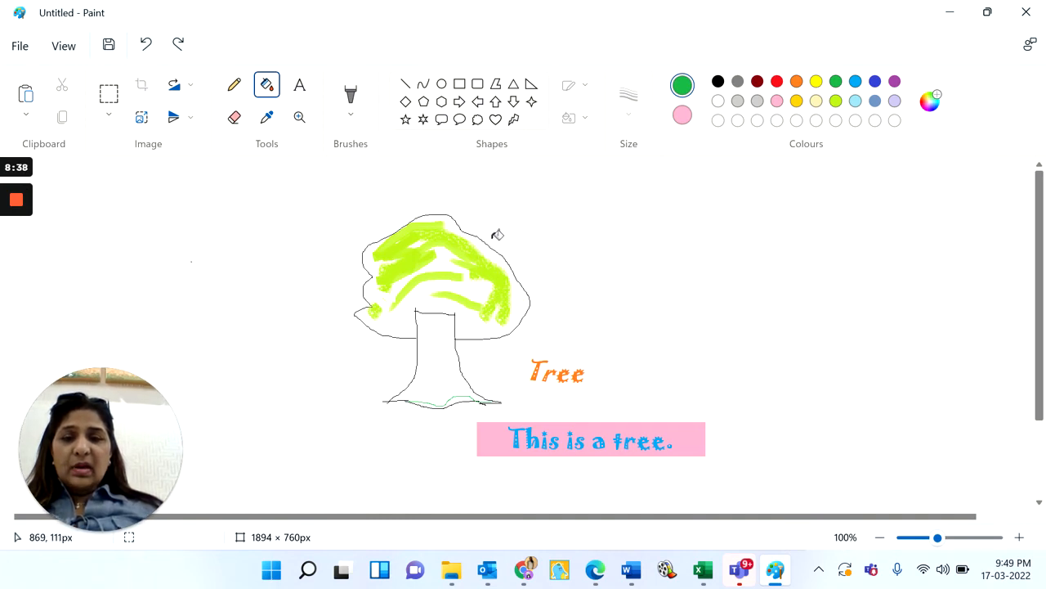
Try to fill the tree trunk with Dark red, and undo the fill.
click(758, 82)
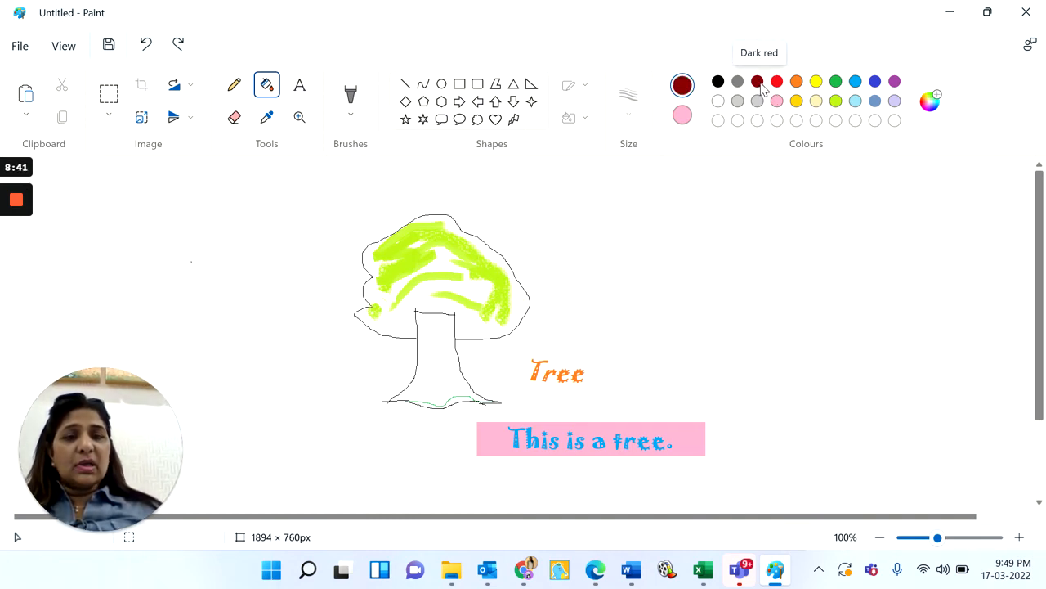
click(448, 358)
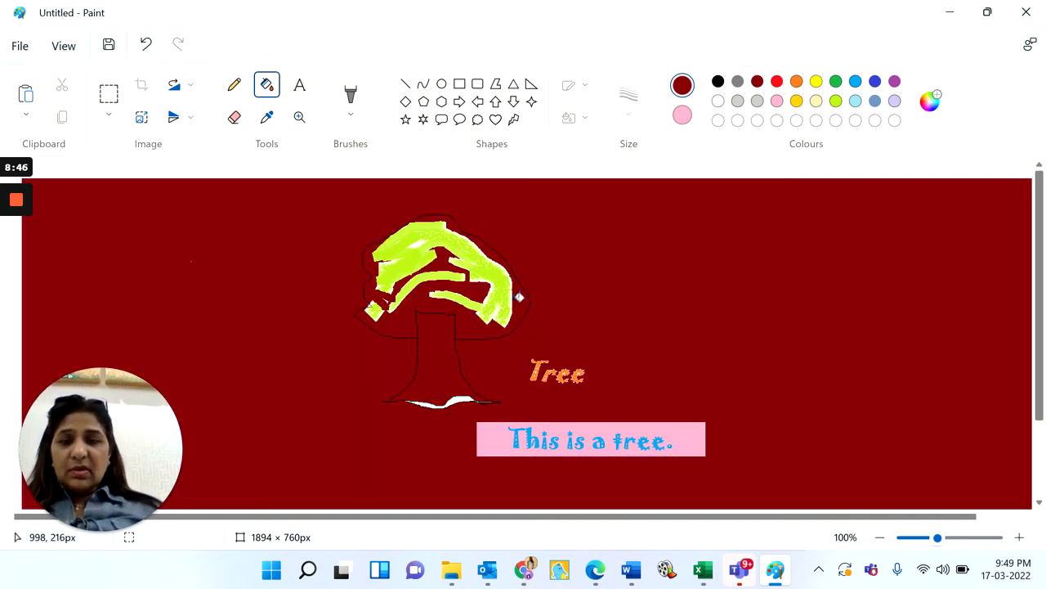
click(147, 45)
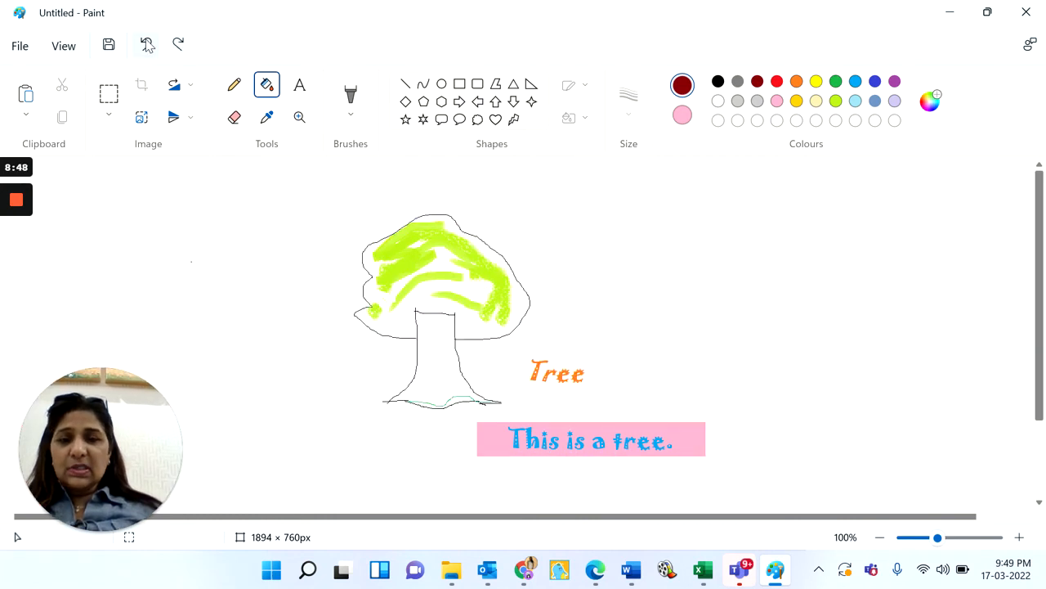
Trace the tree trunk's outline as a closed, thick black line with the Marker brush.
click(235, 86)
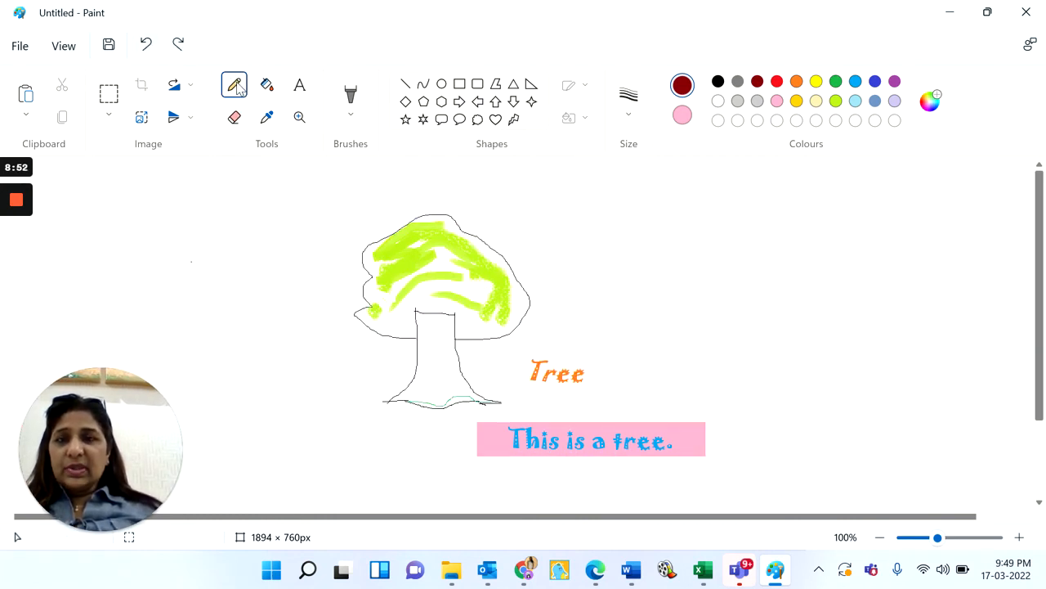
click(349, 98)
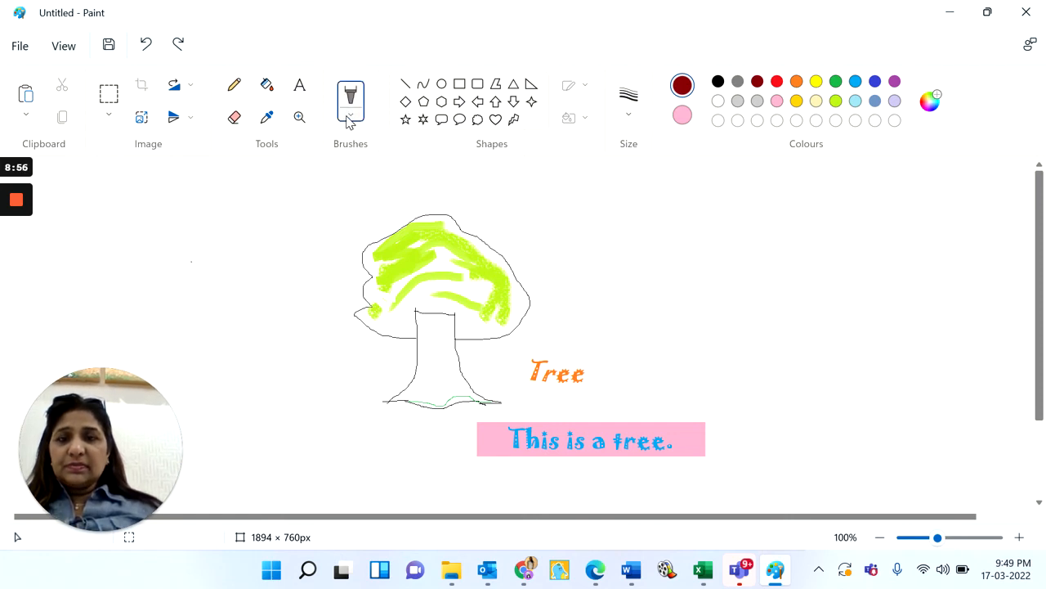
click(350, 114)
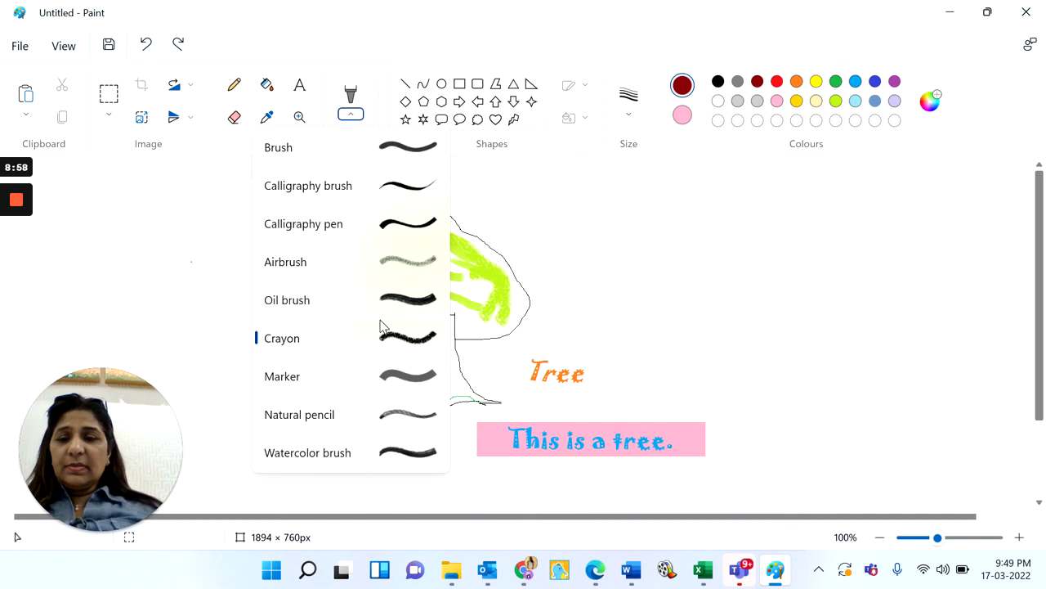
click(396, 378)
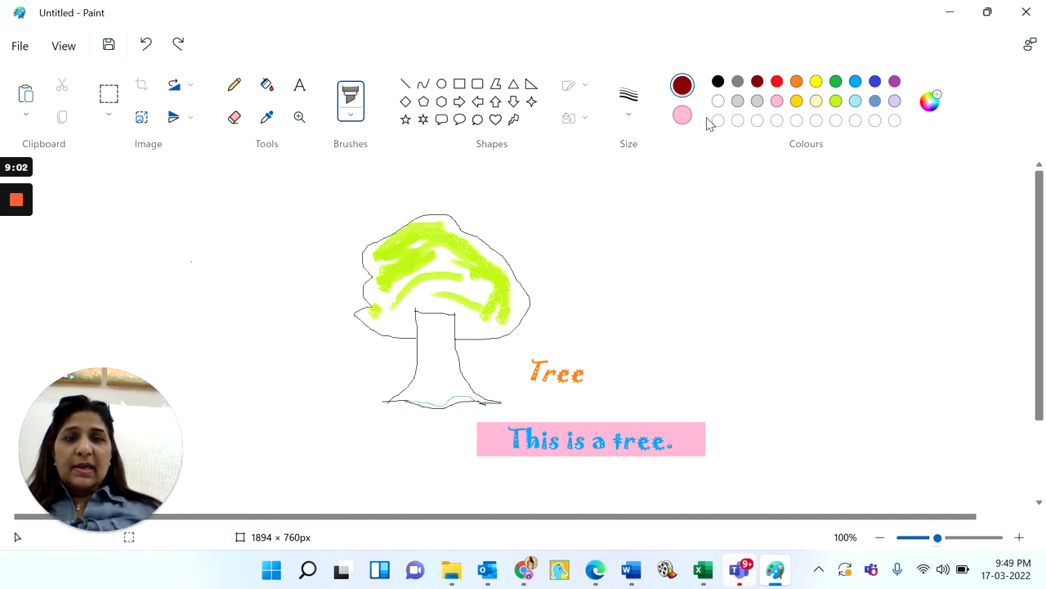
click(719, 82)
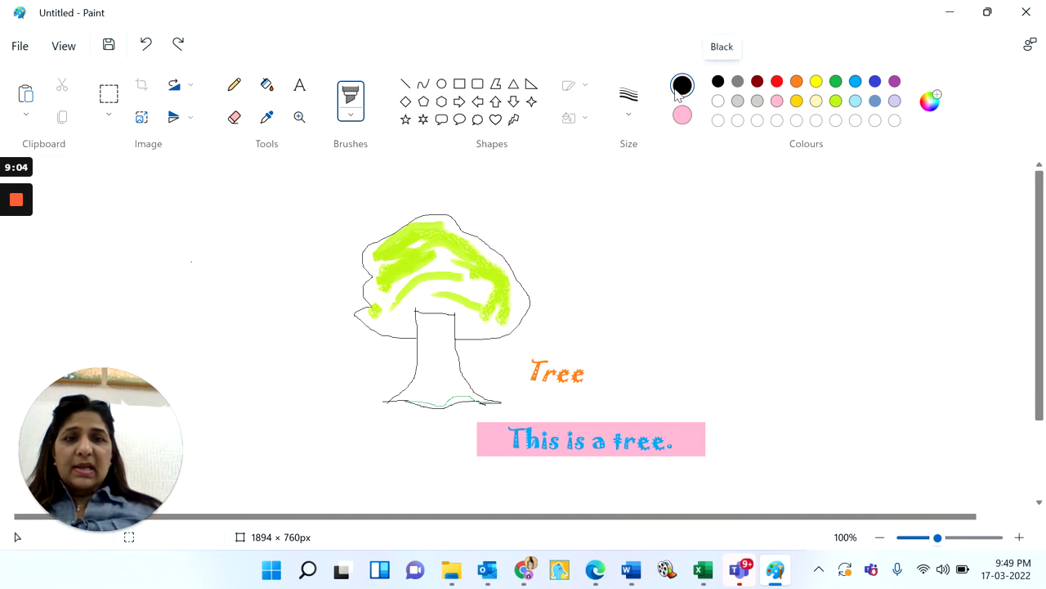
click(631, 105)
click(646, 144)
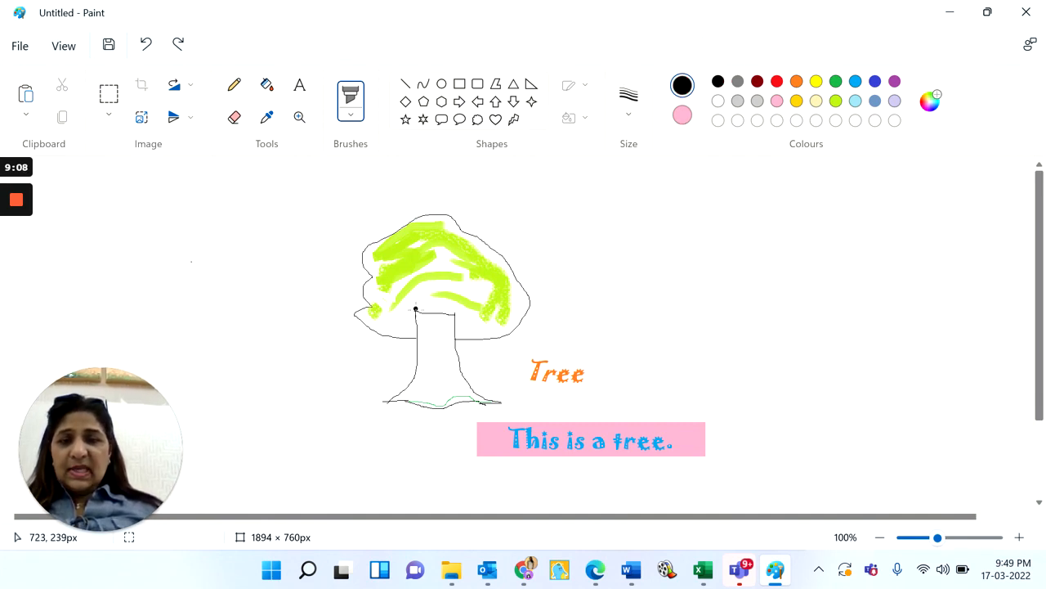
mouse_move(420, 369)
mouse_down()
mouse_move(387, 403)
mouse_move(443, 408)
mouse_move(487, 393)
mouse_move(497, 402)
mouse_move(459, 369)
mouse_move(450, 321)
mouse_up()
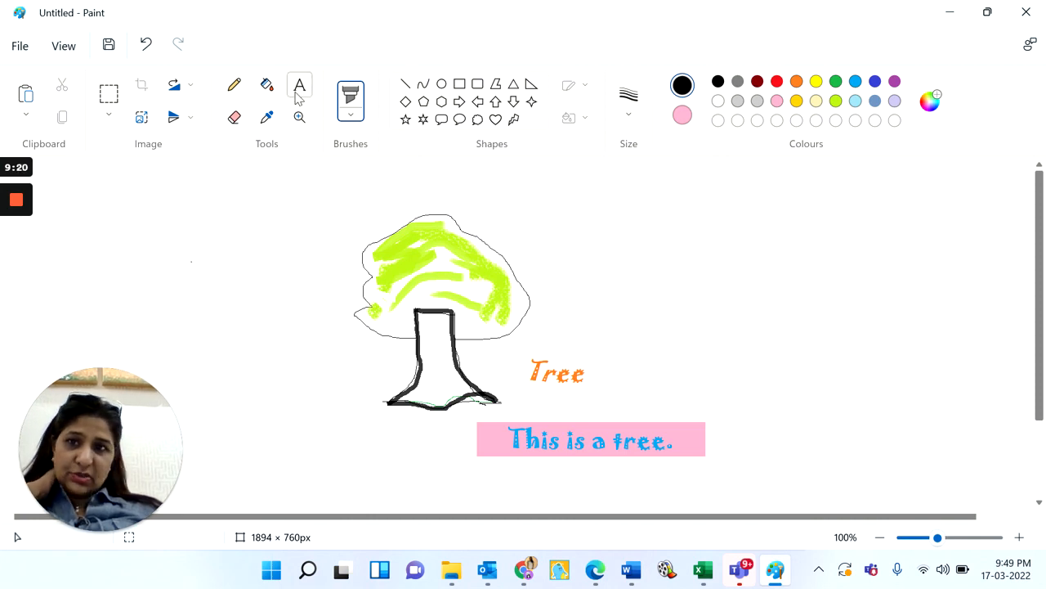
Fill the outlined tree trunk with Dark red using the Fill tool.
click(266, 85)
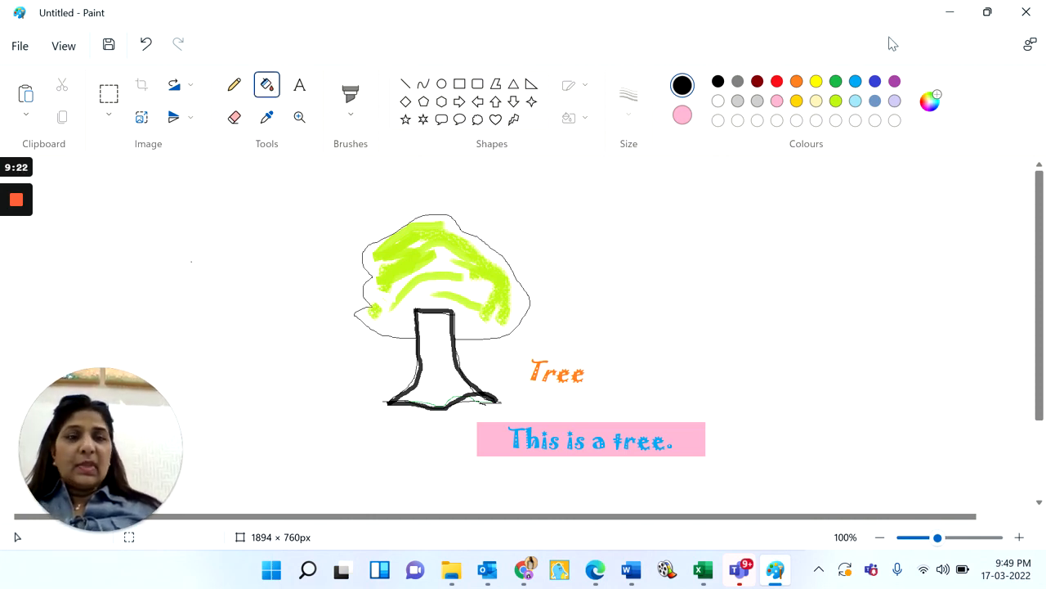
click(757, 82)
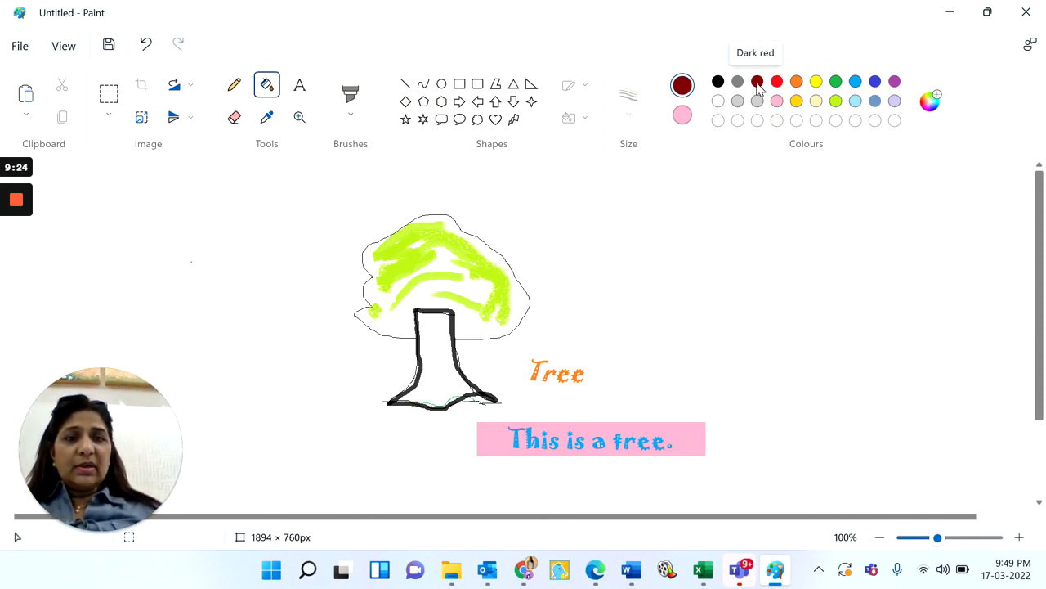
click(440, 367)
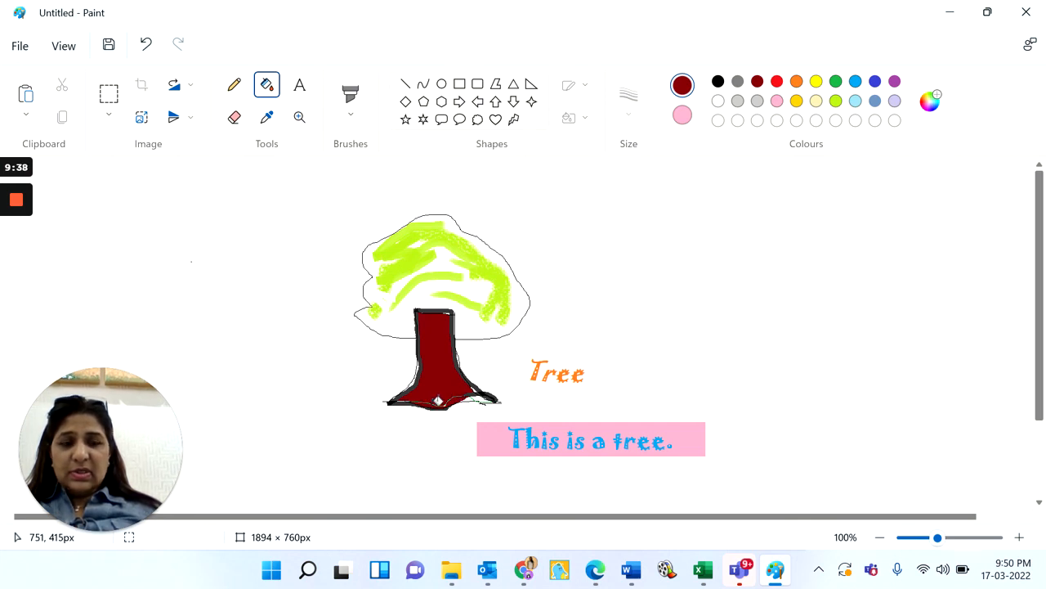
Examine the trunk, crown and text labels at 200% zoom and the whole drawing at 25%, returning to 200%.
click(1019, 537)
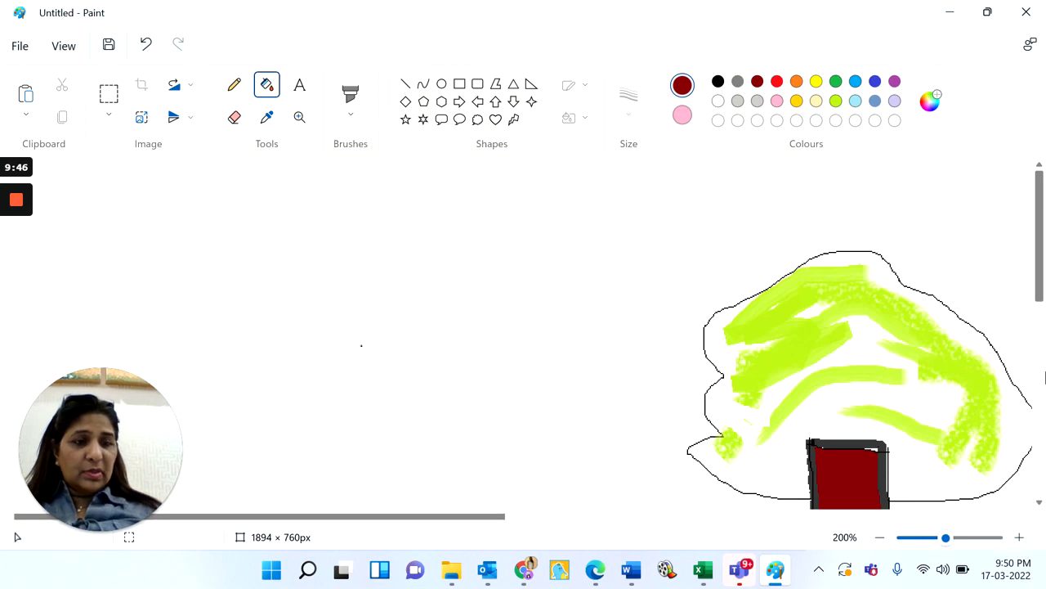
drag(1043, 274, 1042, 382)
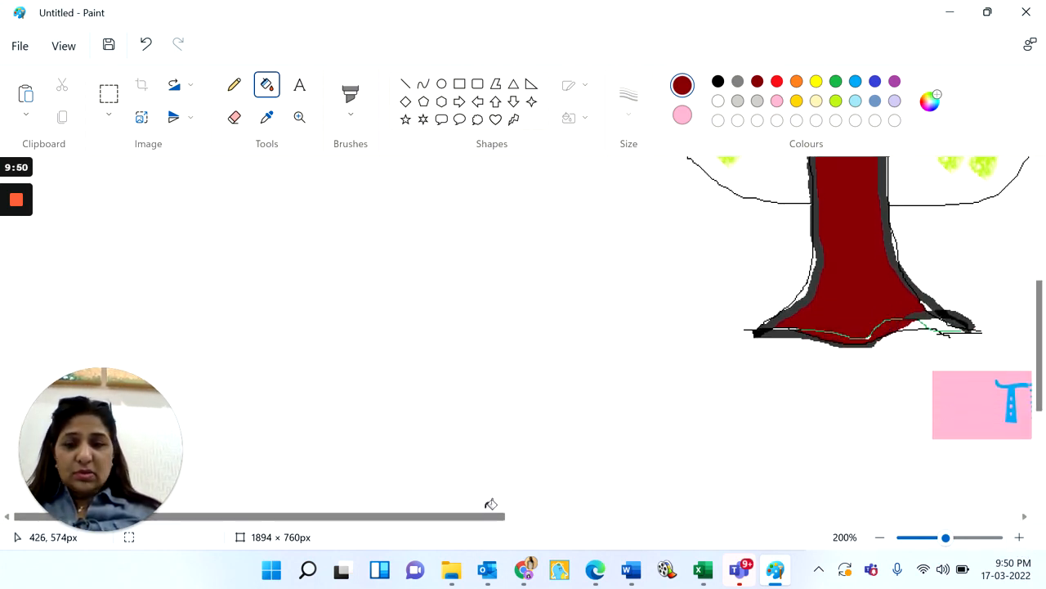
drag(486, 521, 726, 523)
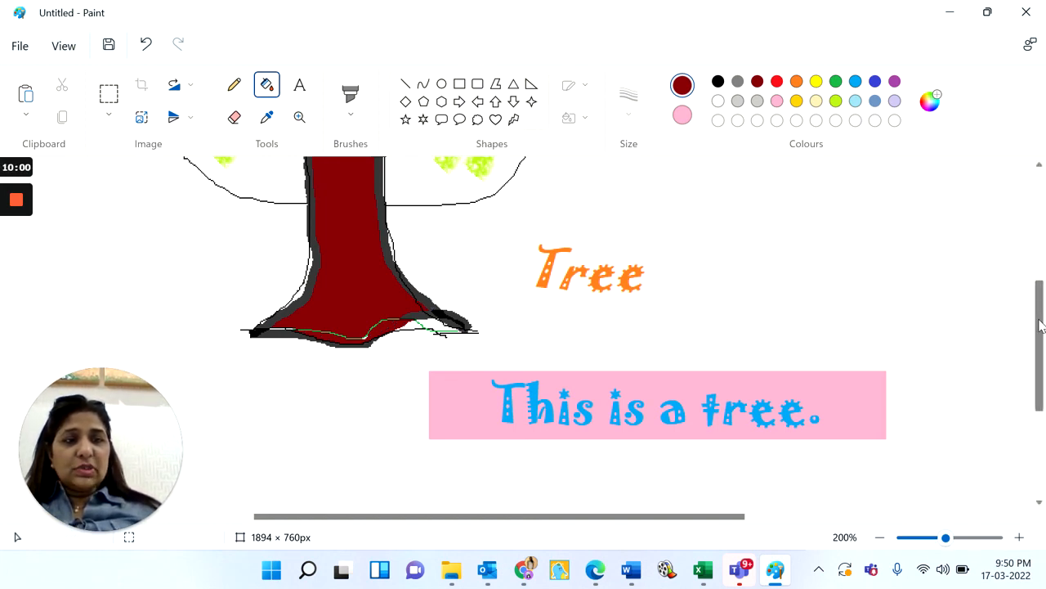
scroll(1043, 313, up, 5)
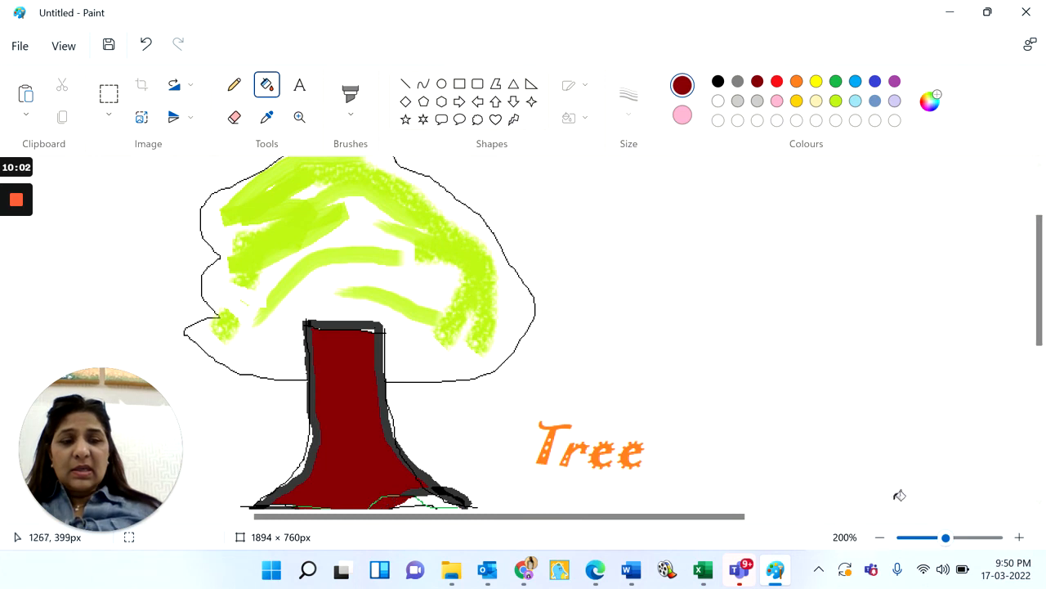
click(880, 537)
click(881, 537)
click(880, 537)
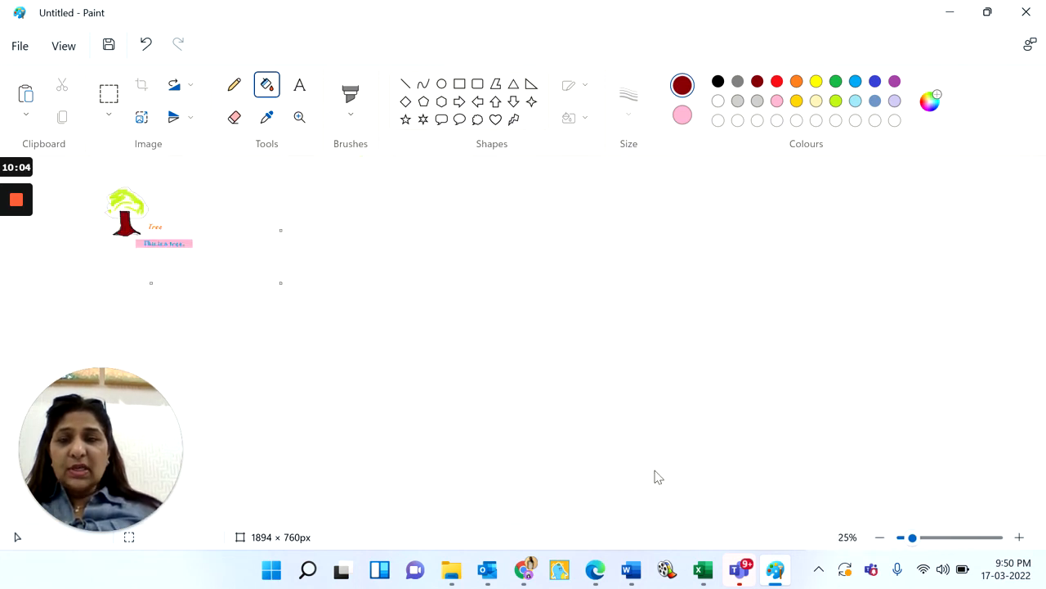
click(1019, 538)
click(1019, 537)
click(1019, 537)
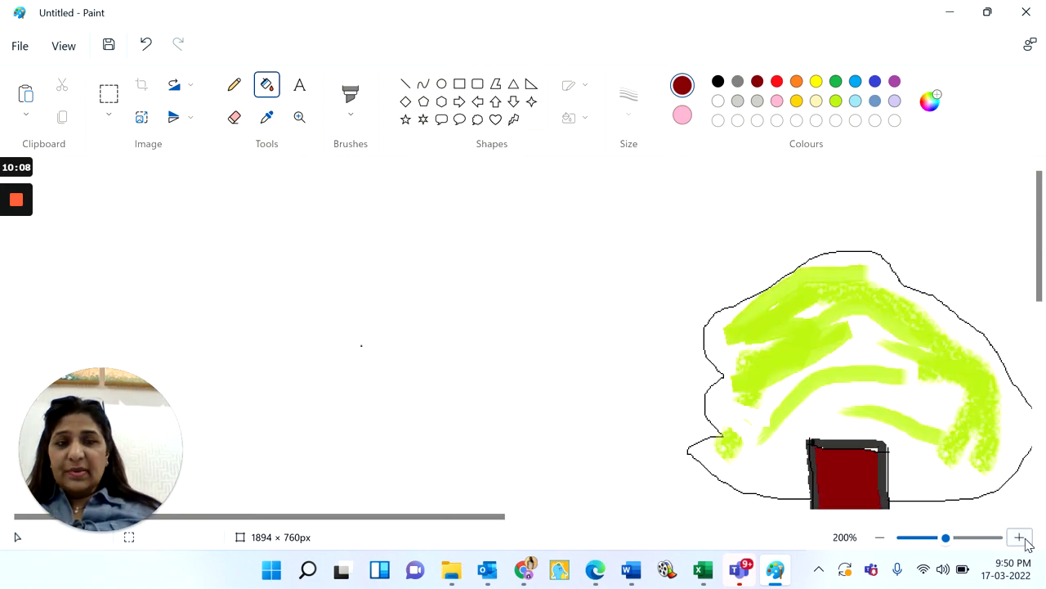